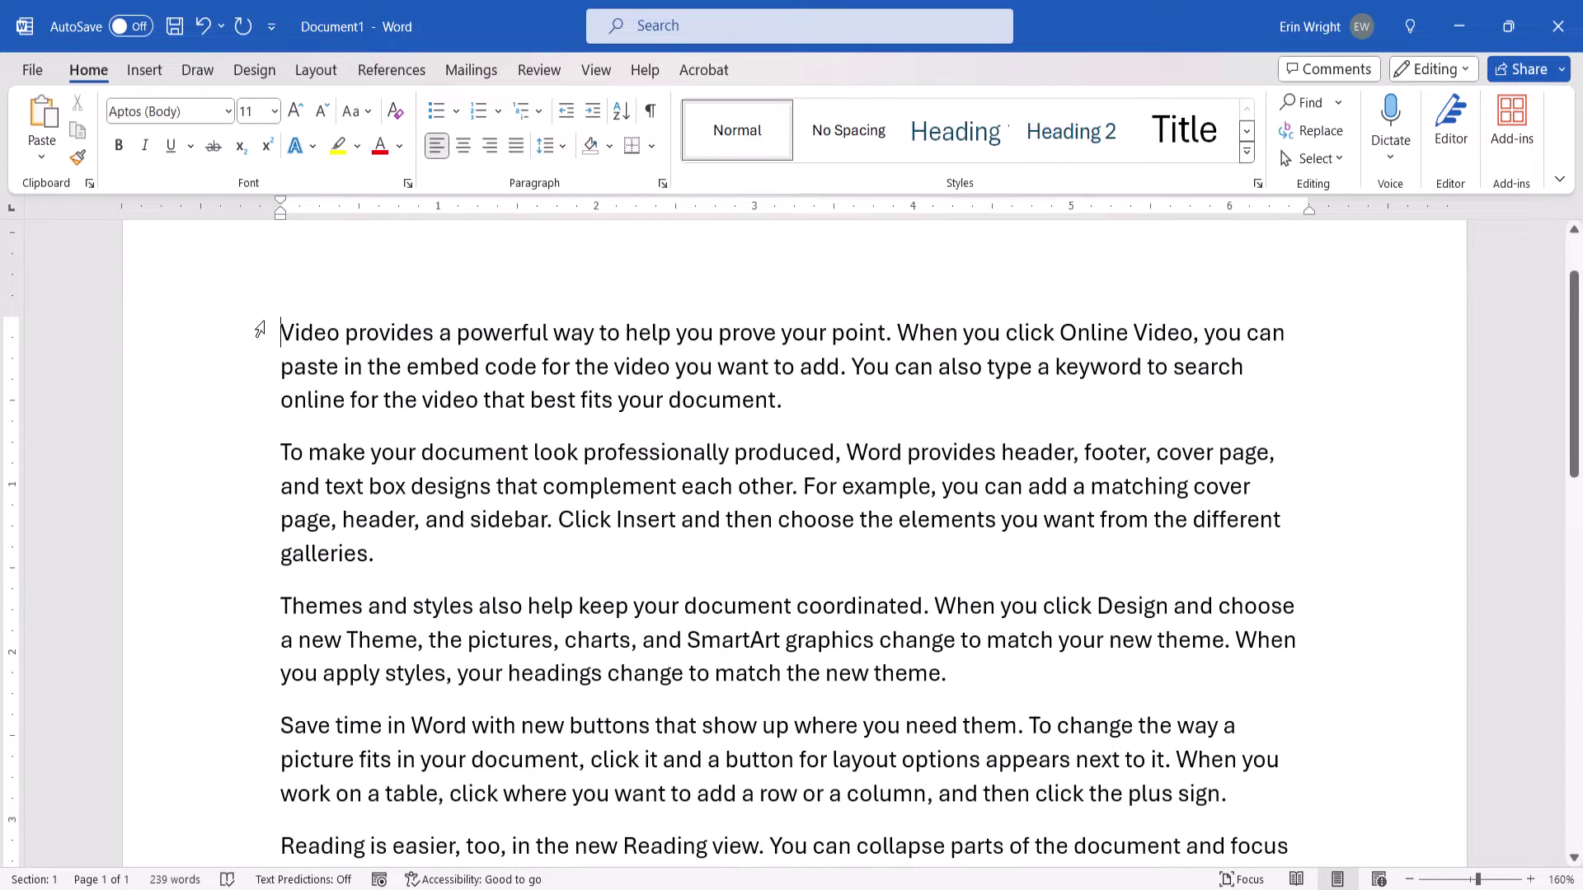
# Select the first paragraph and show the Review tab's Translate options for it
pyautogui.moveTo(281, 329); pyautogui.dragTo(778, 403)
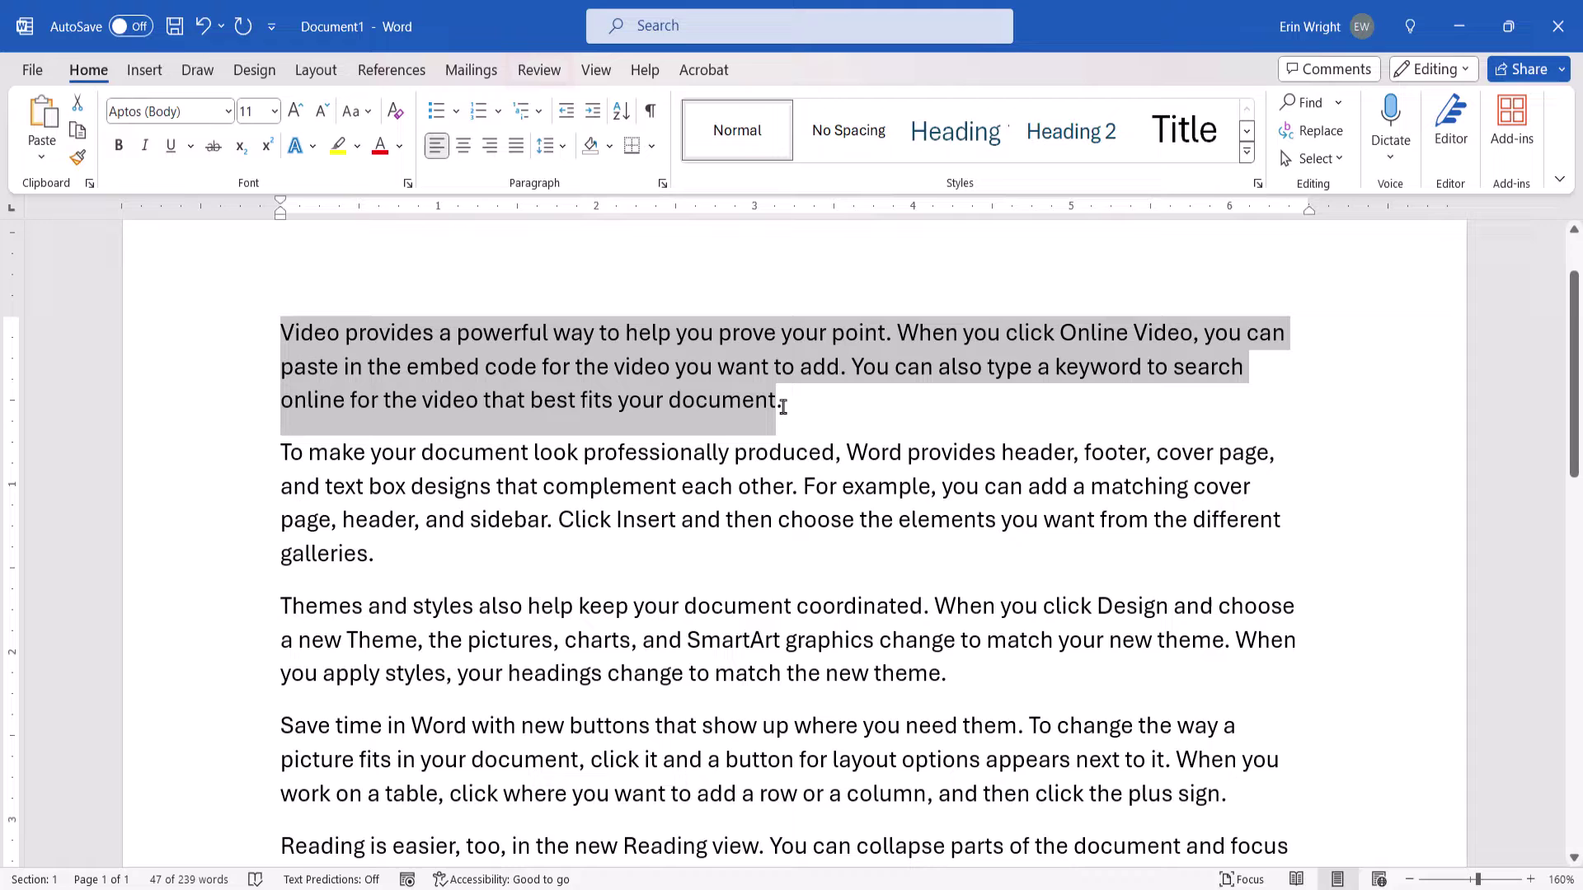
pyautogui.click(535, 73)
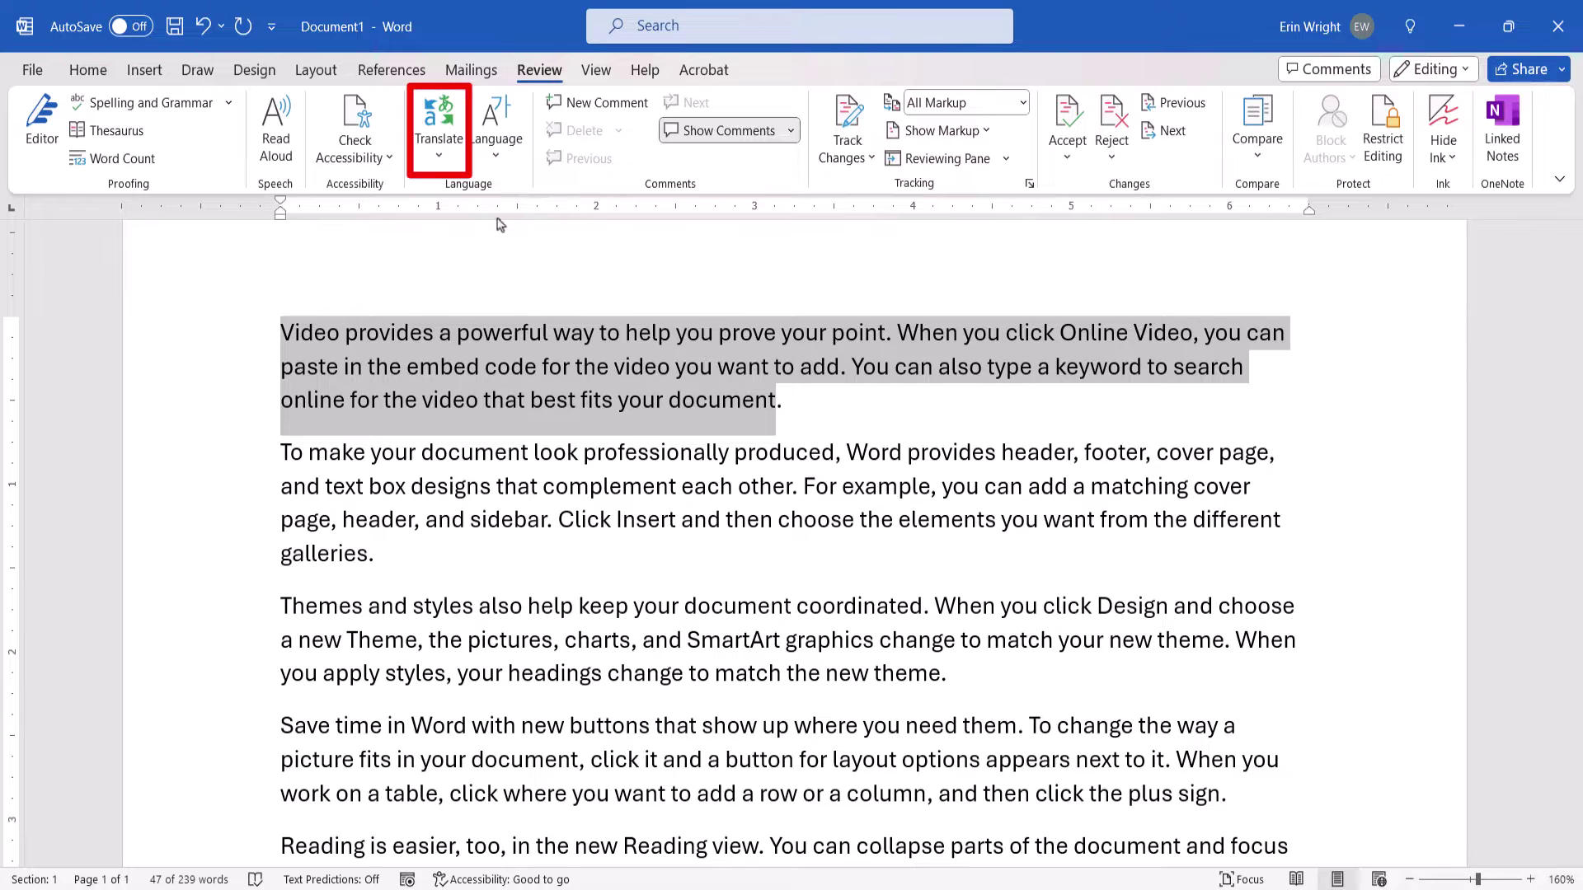
pyautogui.click(439, 155)
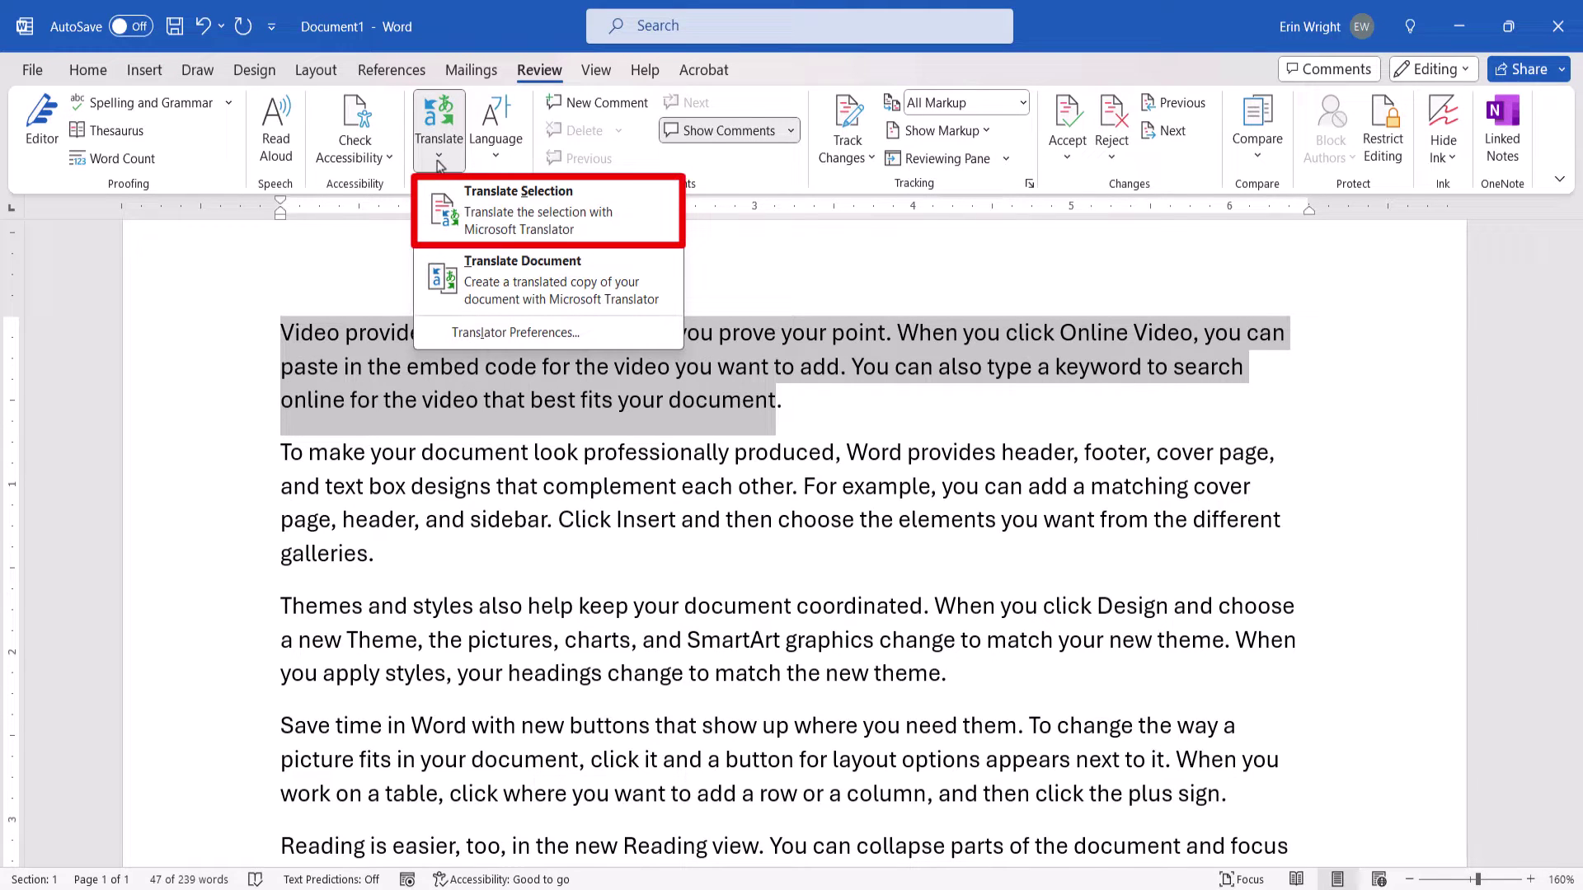
# Translate the selected paragraph into French and insert it in place of the English text
pyautogui.click(494, 216)
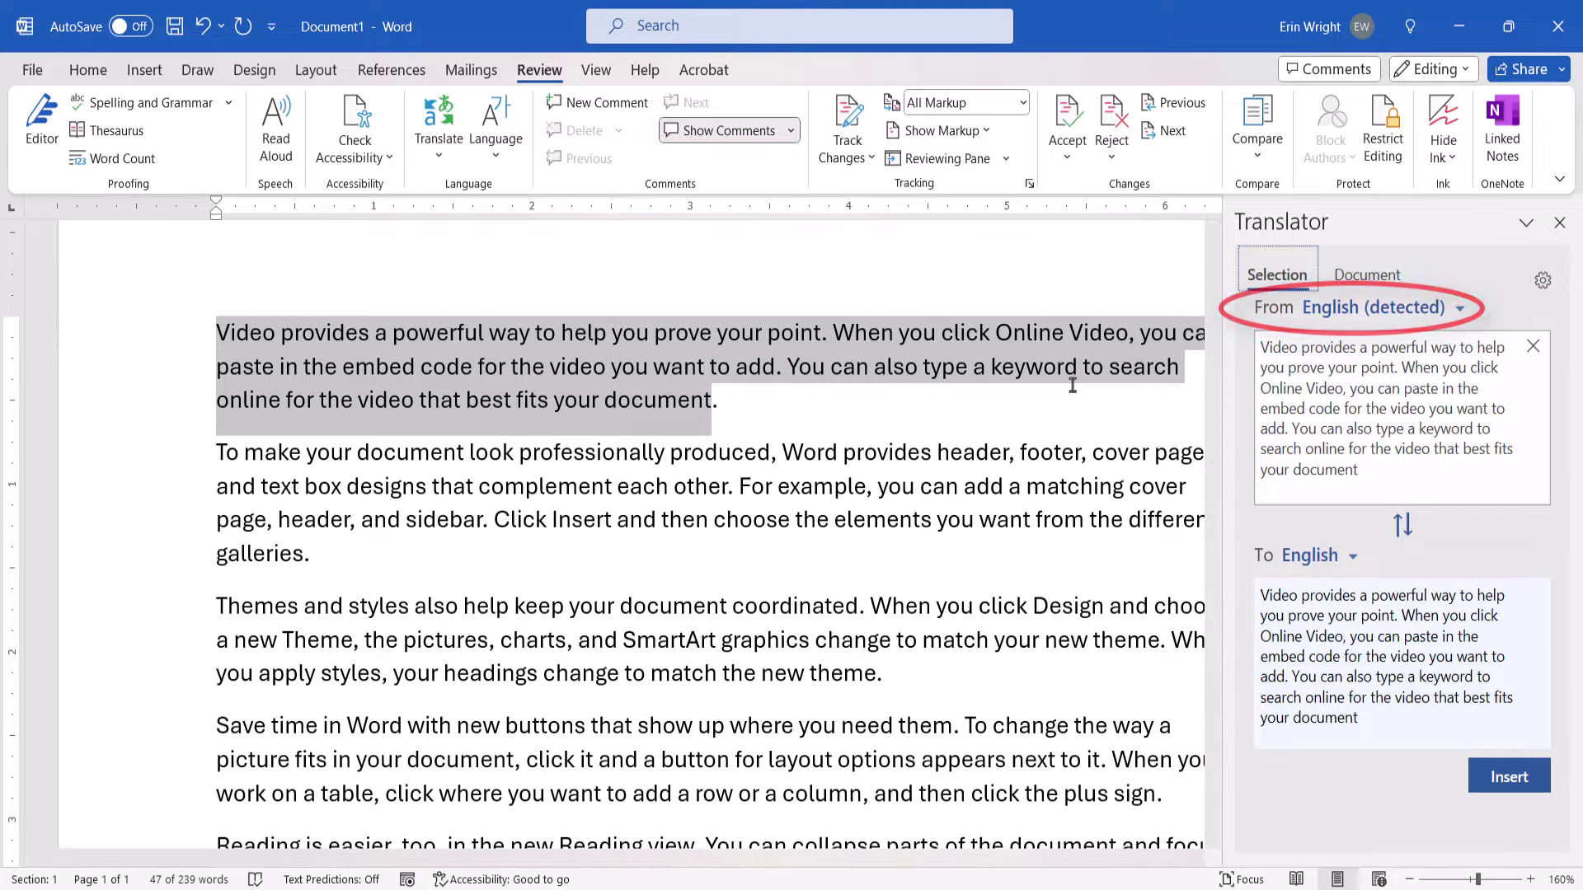
pyautogui.click(1352, 569)
pyautogui.scroll(-3, 1494, 667)
pyautogui.scroll(-1, 1476, 676)
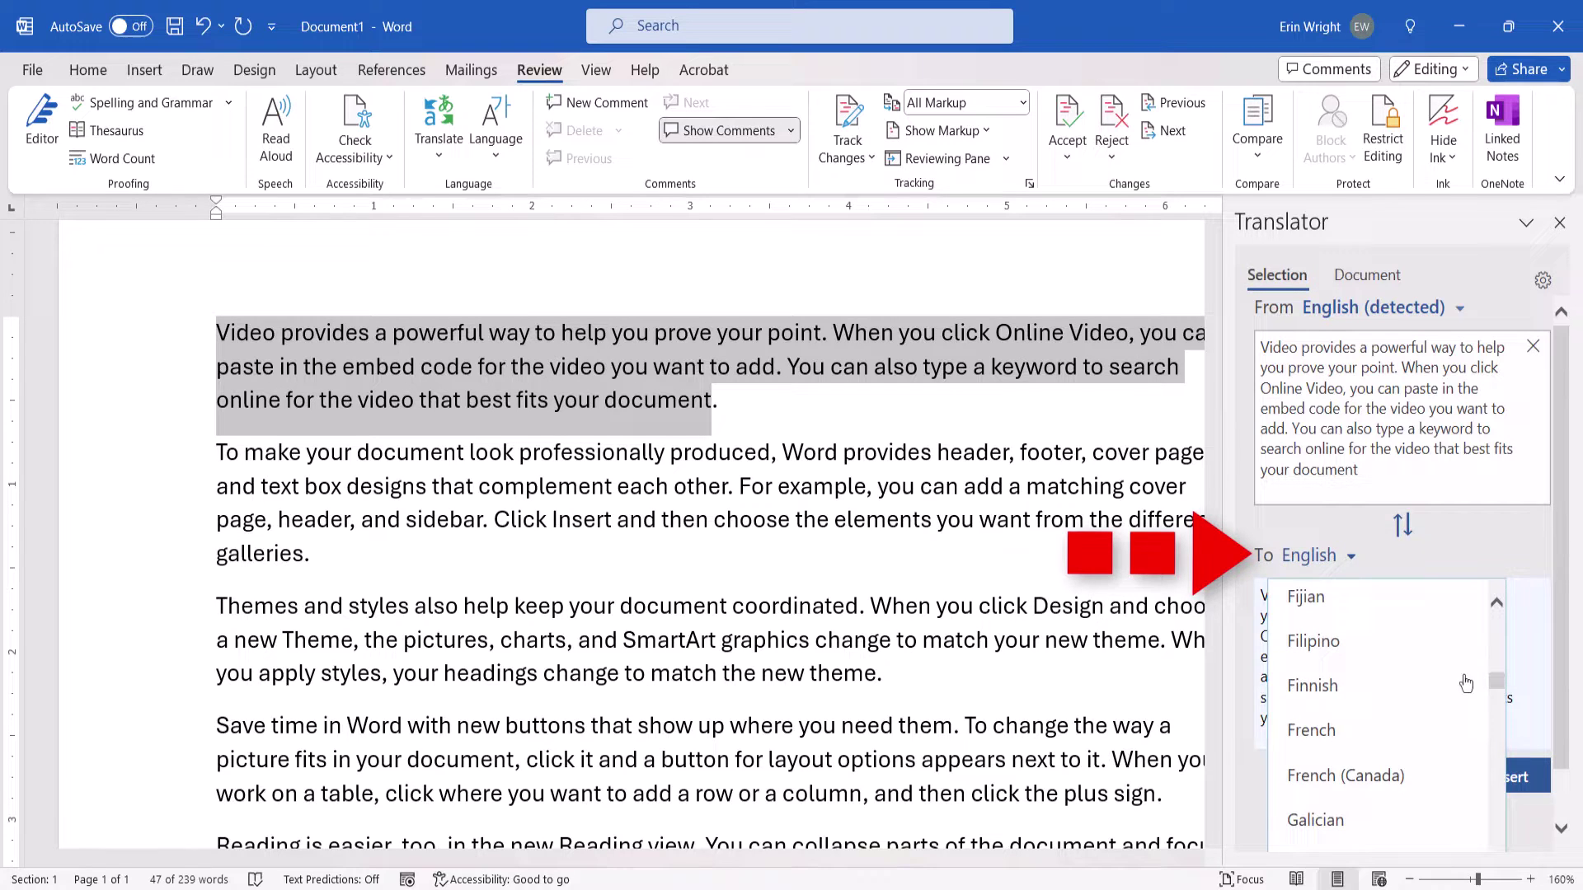
pyautogui.click(1311, 731)
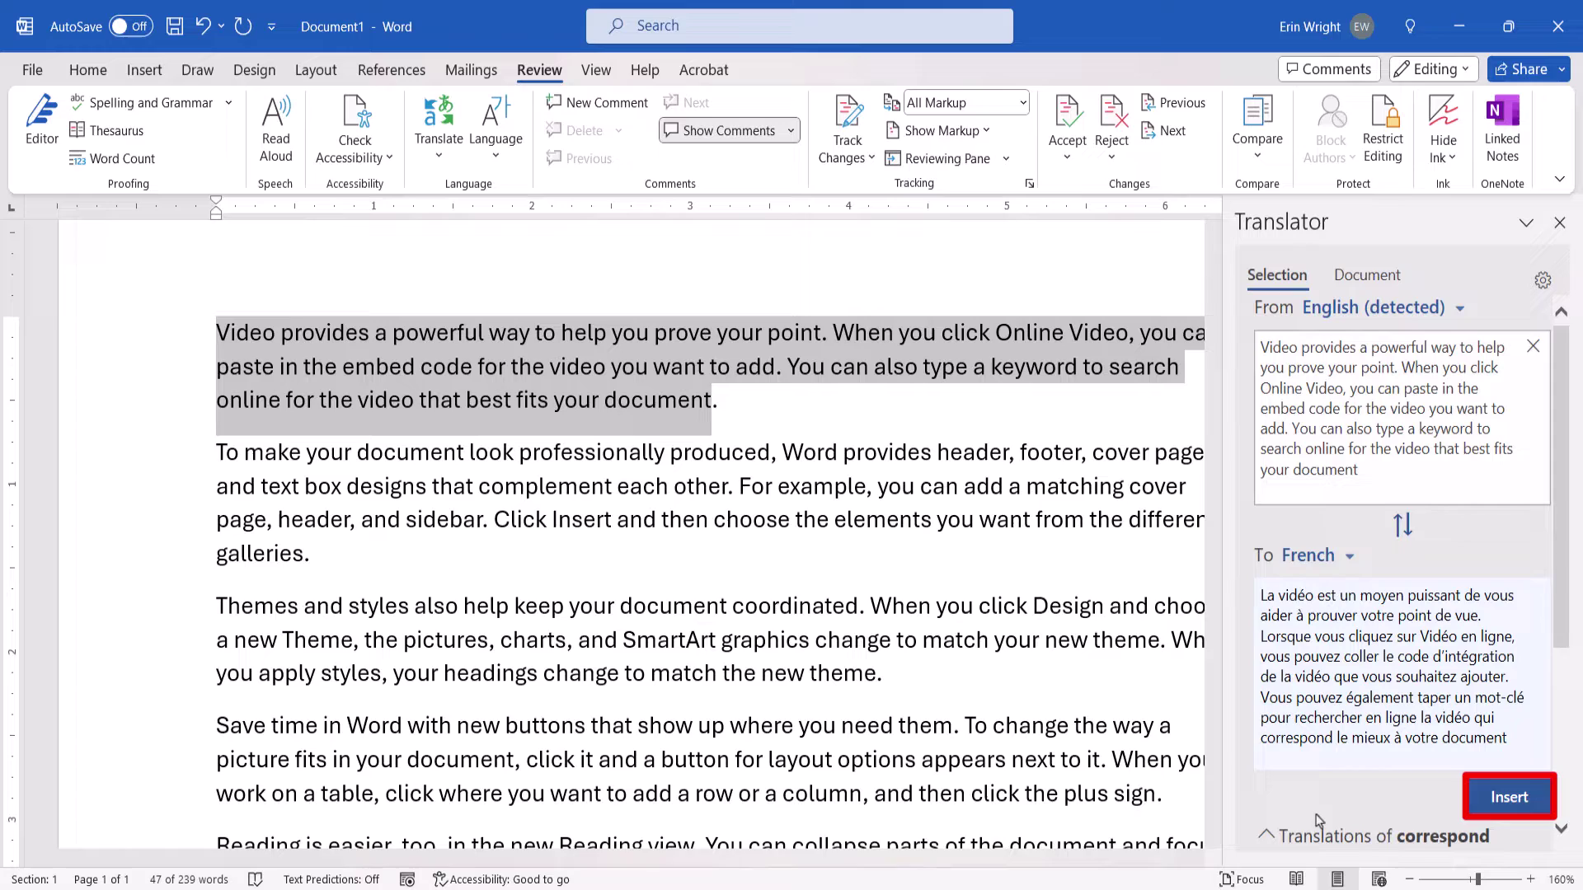
pyautogui.click(1493, 801)
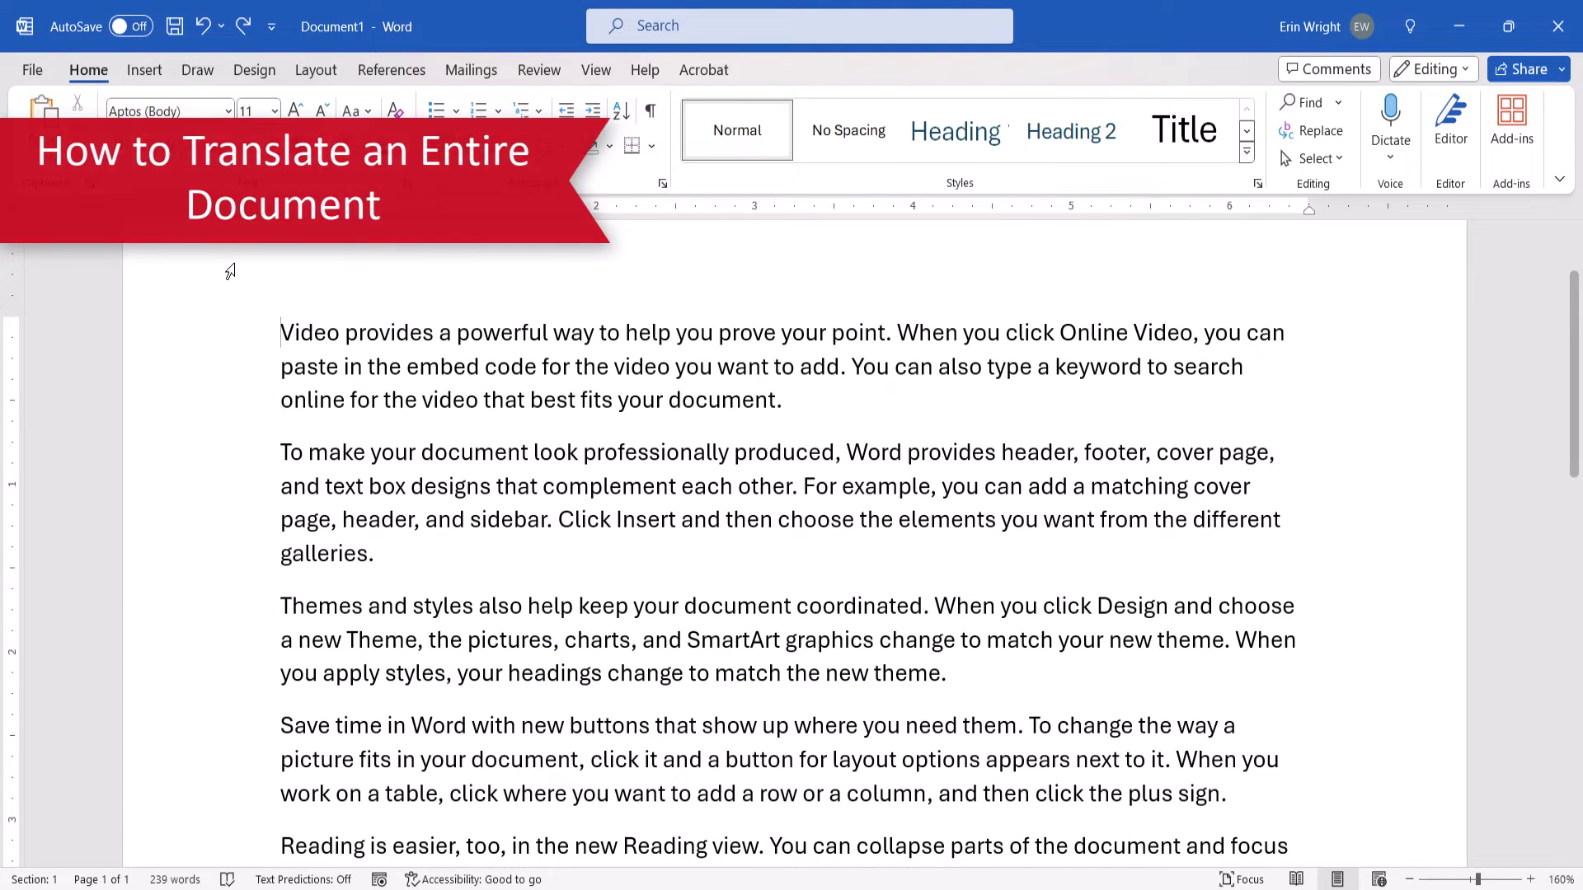
# Open the Translator pane in Translate Document mode from the Review tab
pyautogui.click(546, 72)
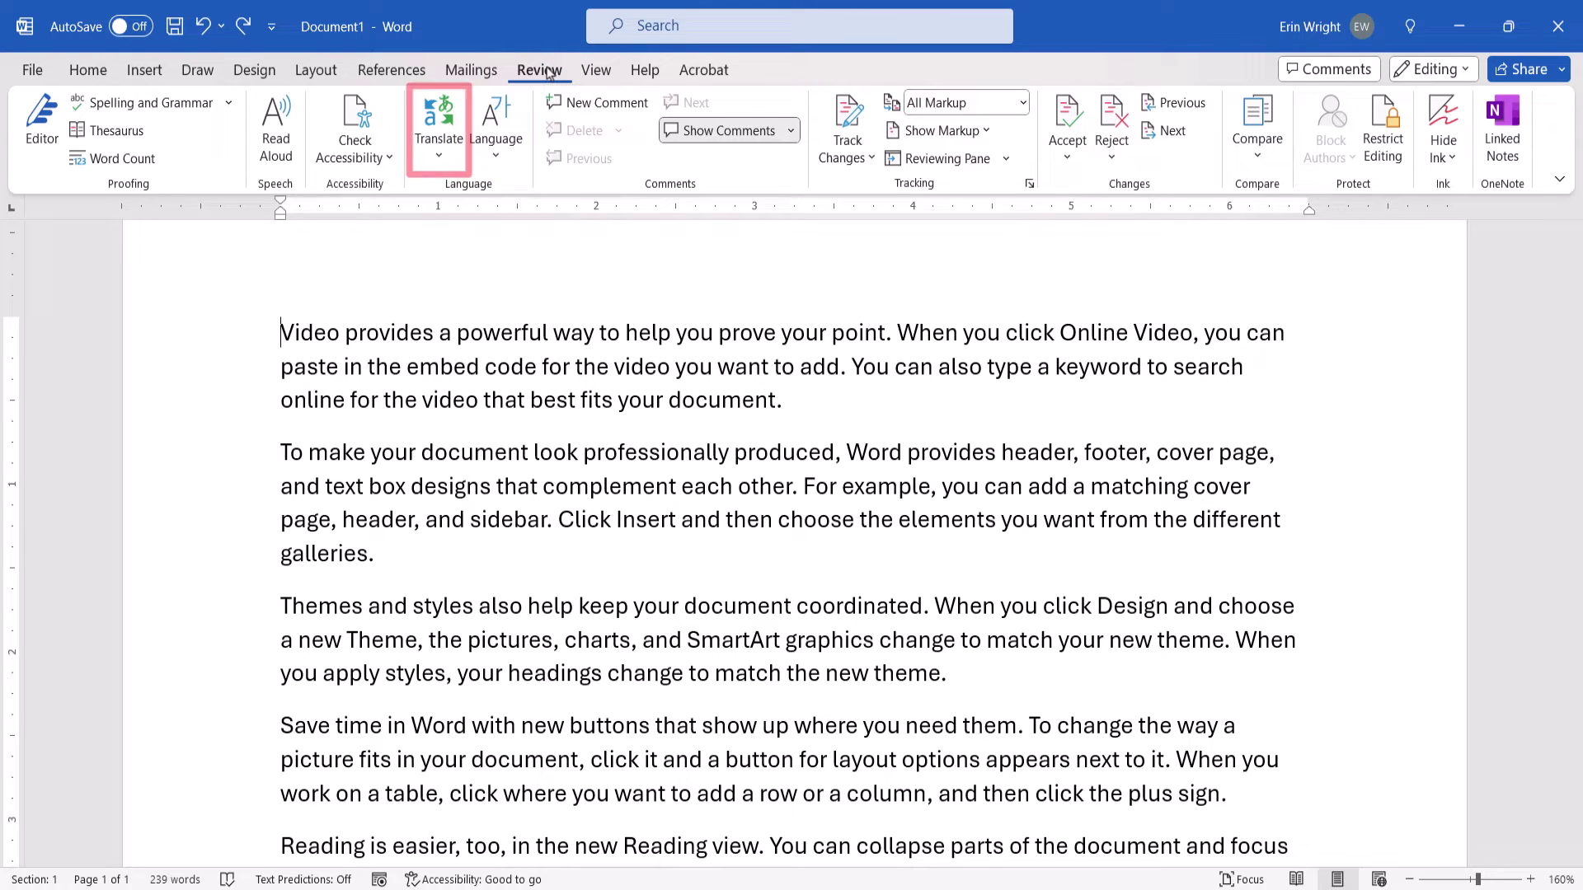
pyautogui.click(441, 148)
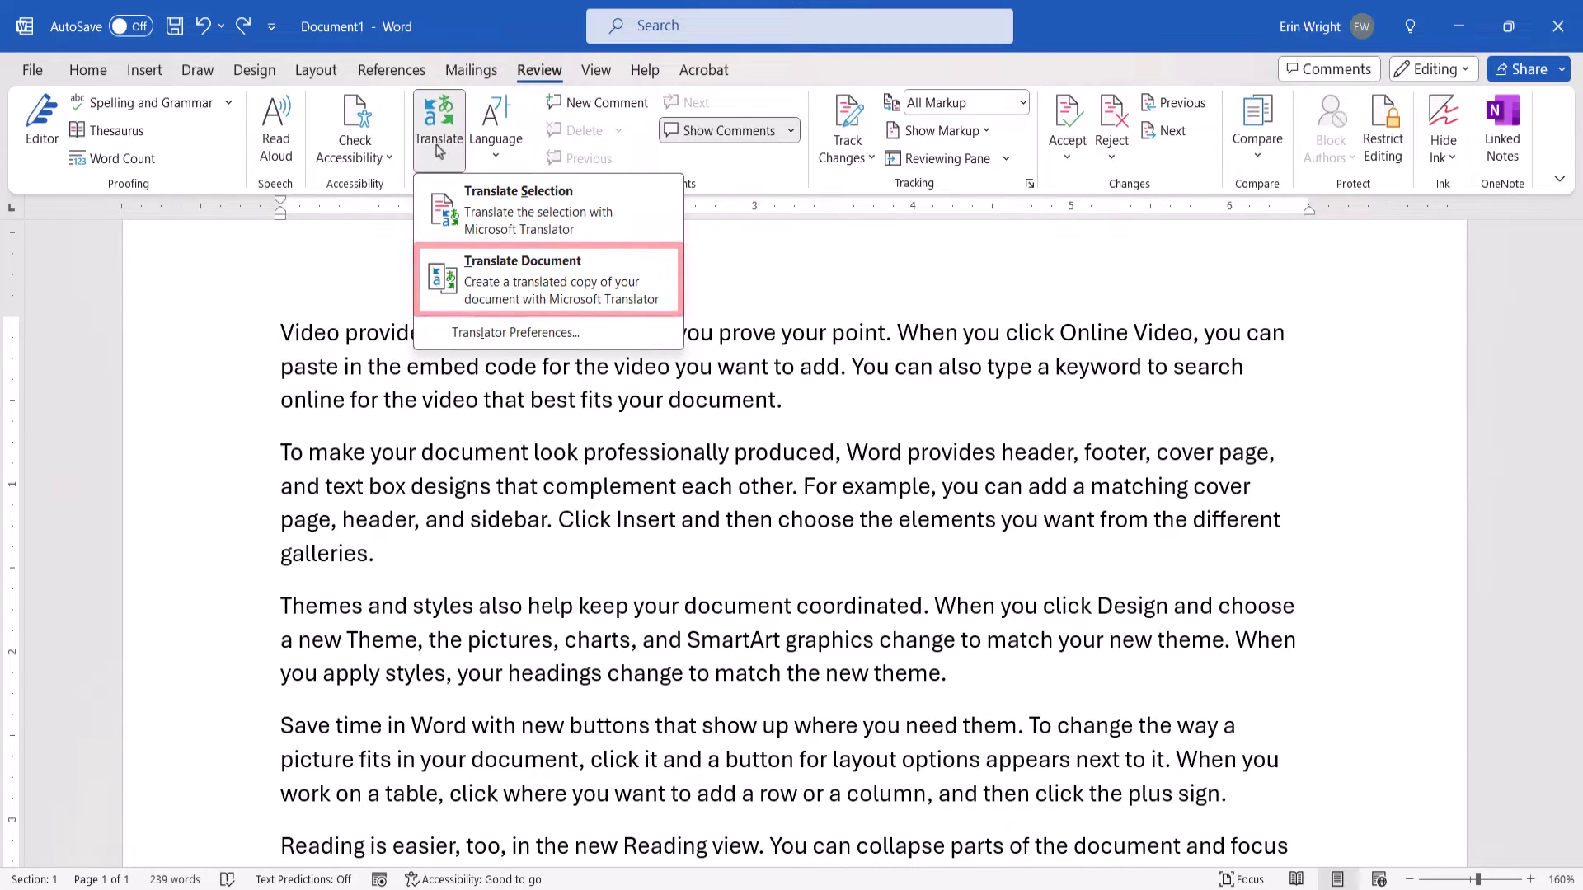
pyautogui.click(507, 285)
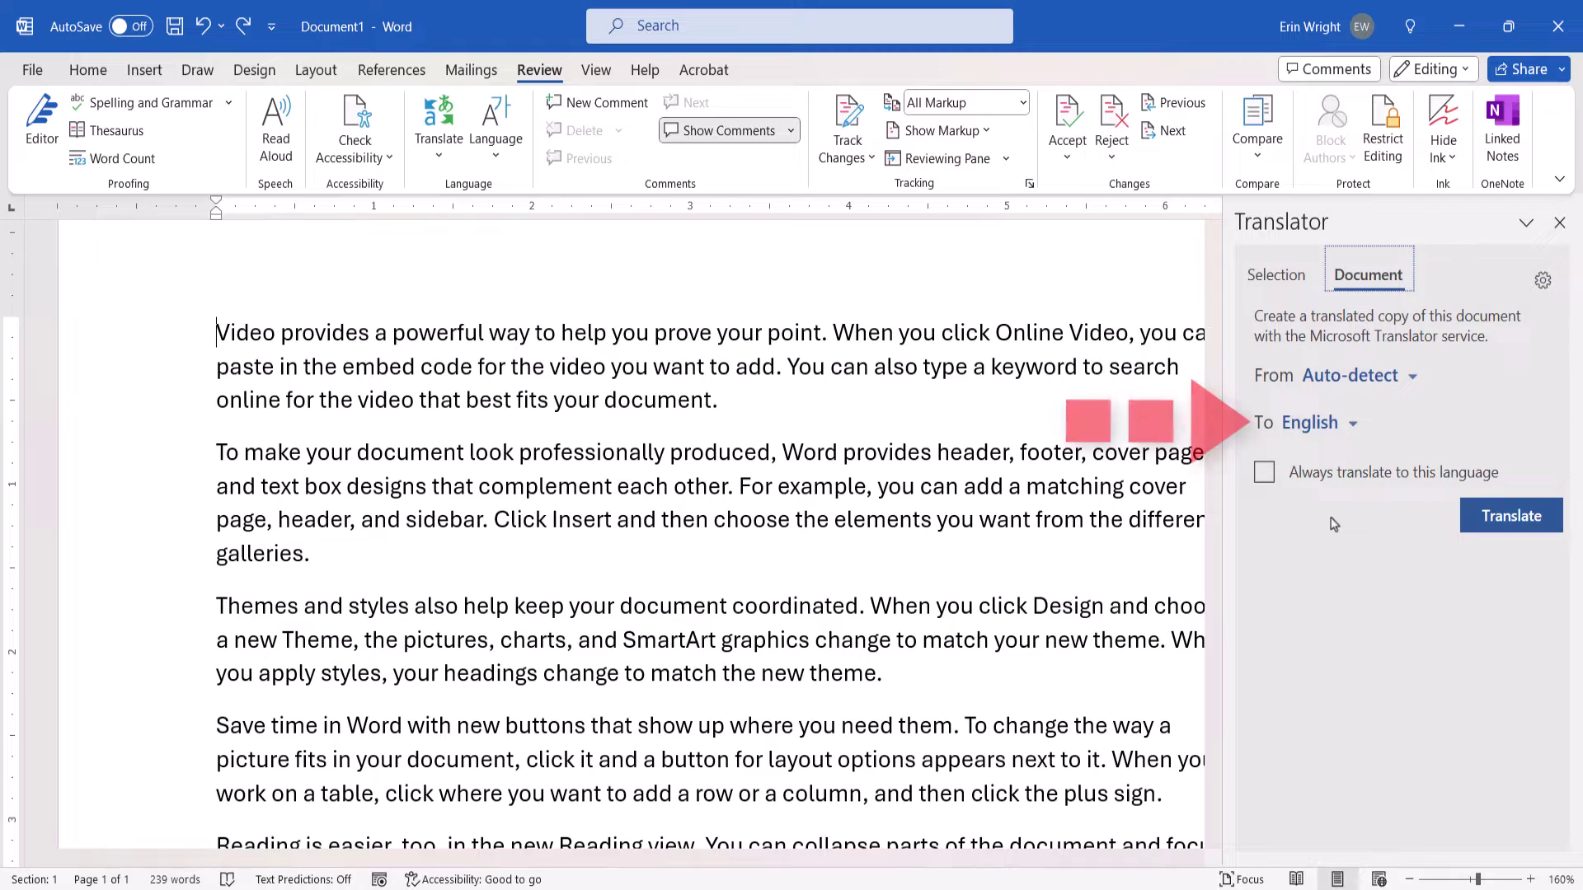
# Translate the whole document into French, acknowledge completion, and close the Translator pane
pyautogui.click(1352, 428)
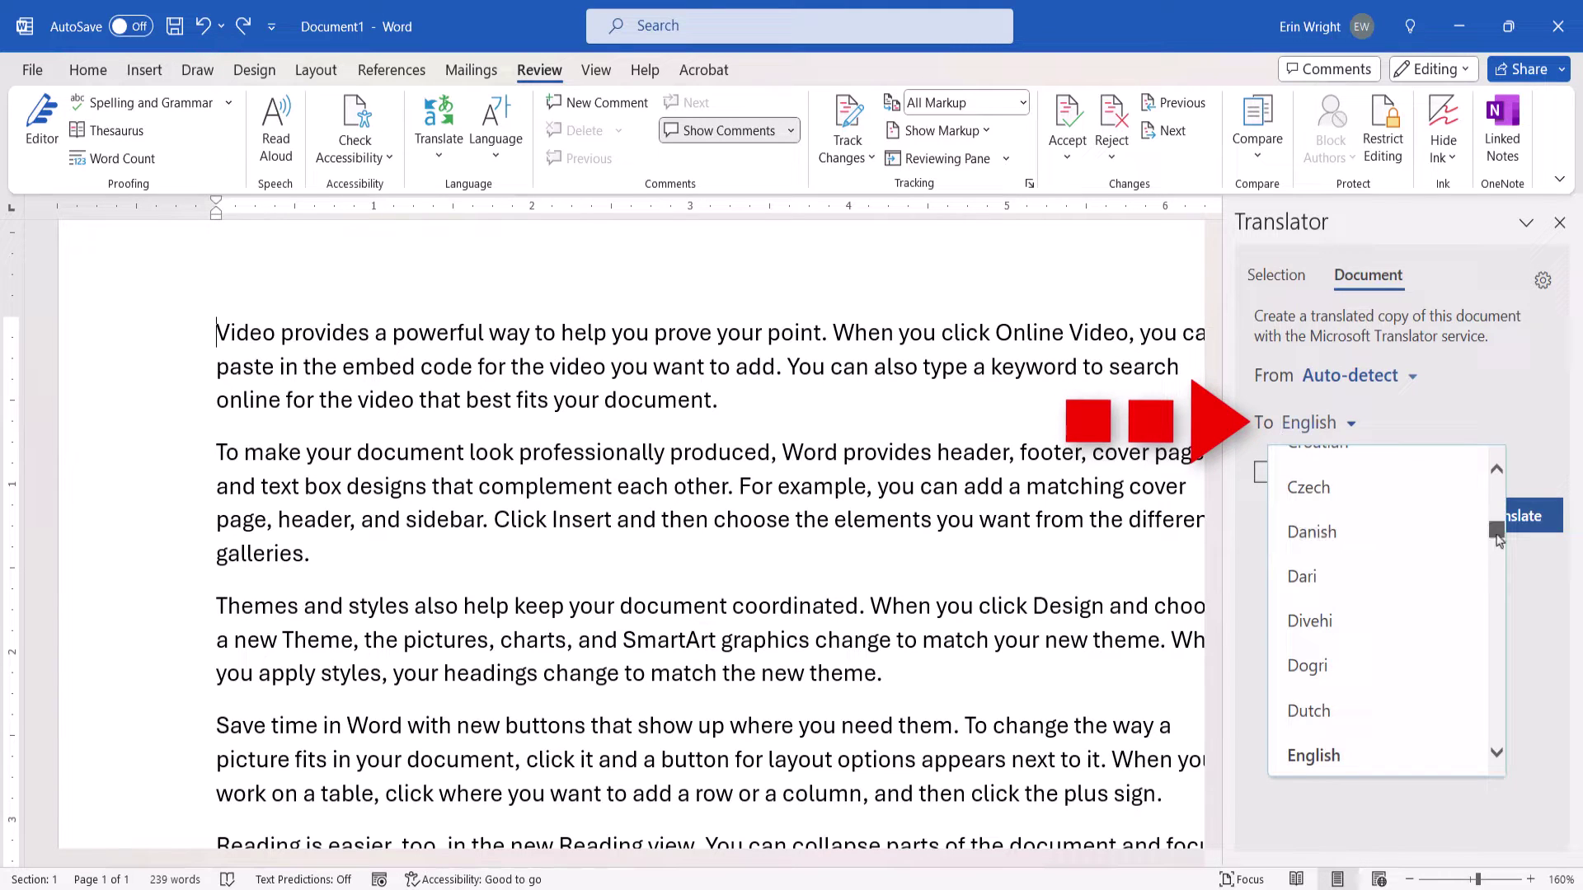
pyautogui.moveTo(1496, 532); pyautogui.dragTo(1481, 563)
pyautogui.click(1309, 535)
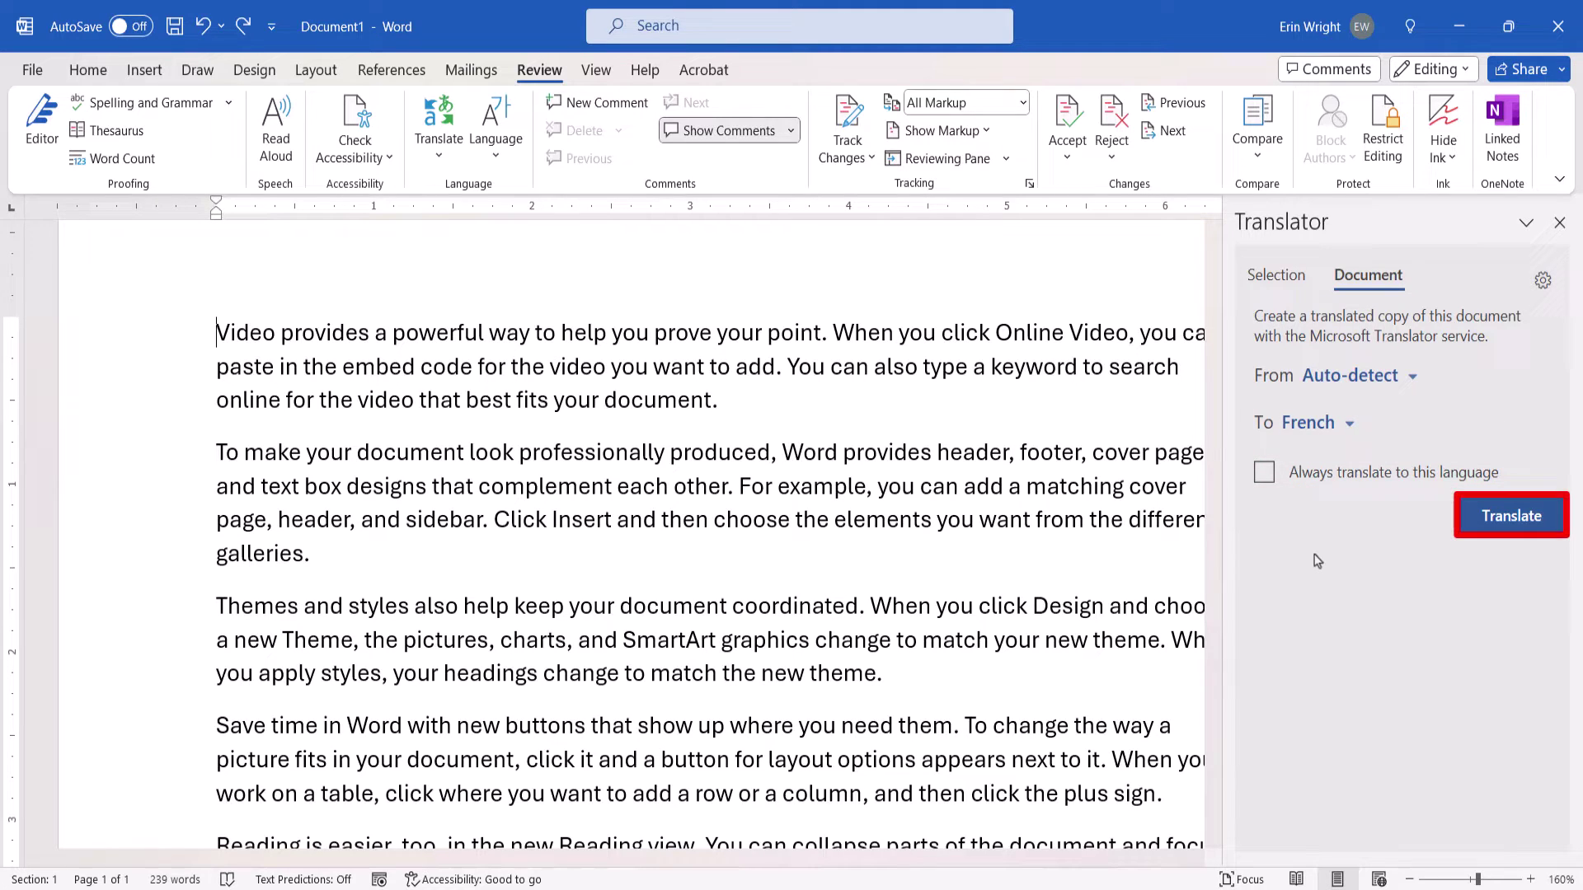
pyautogui.click(1483, 528)
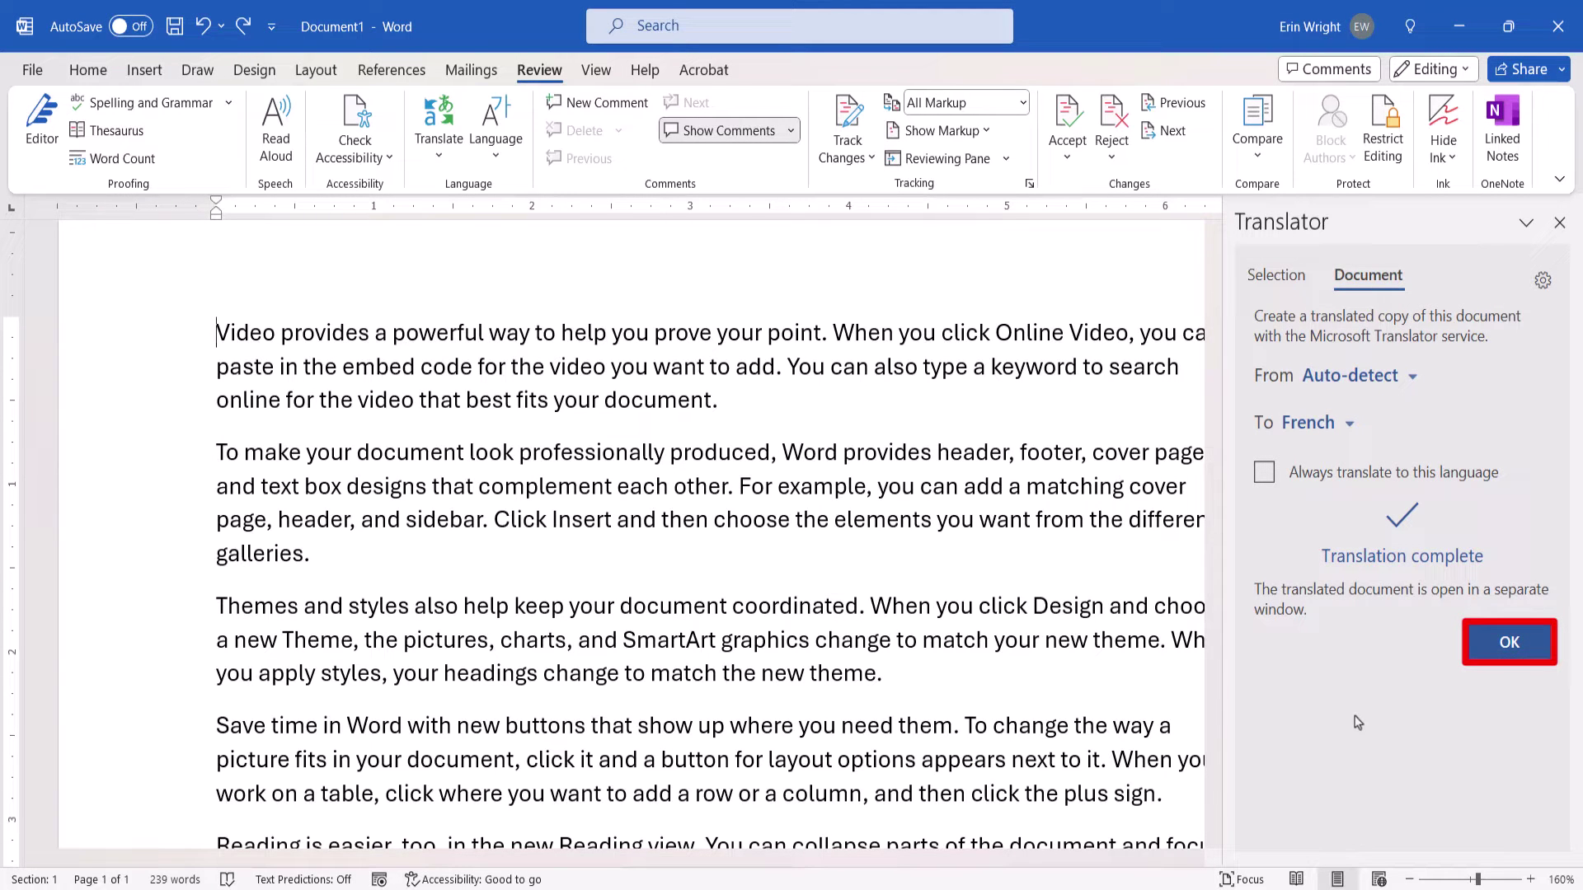
pyautogui.click(1498, 647)
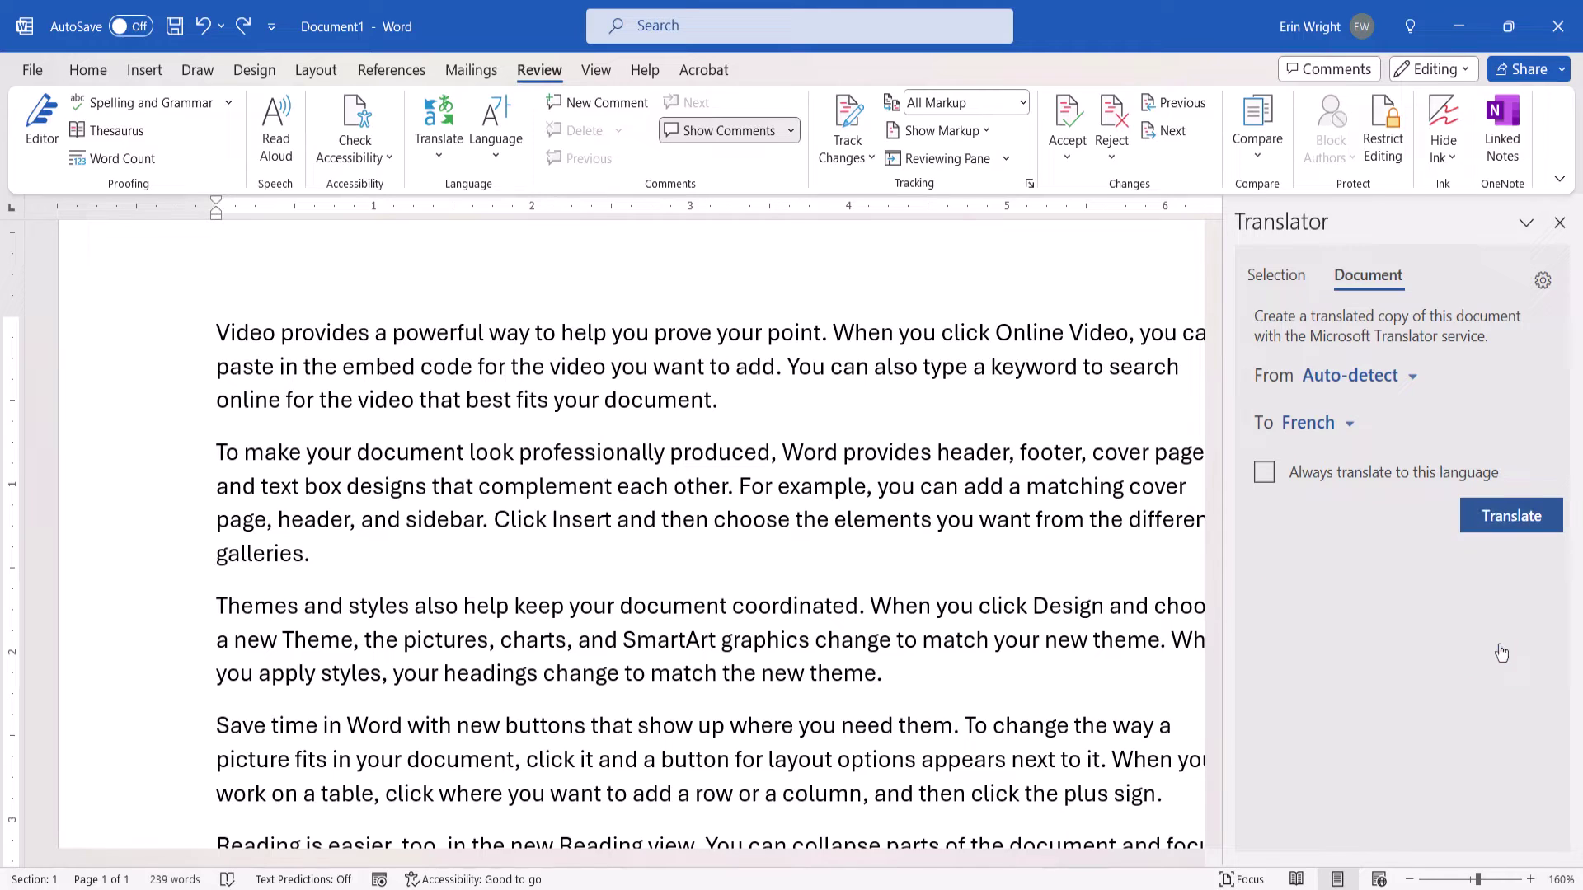
pyautogui.click(1558, 223)
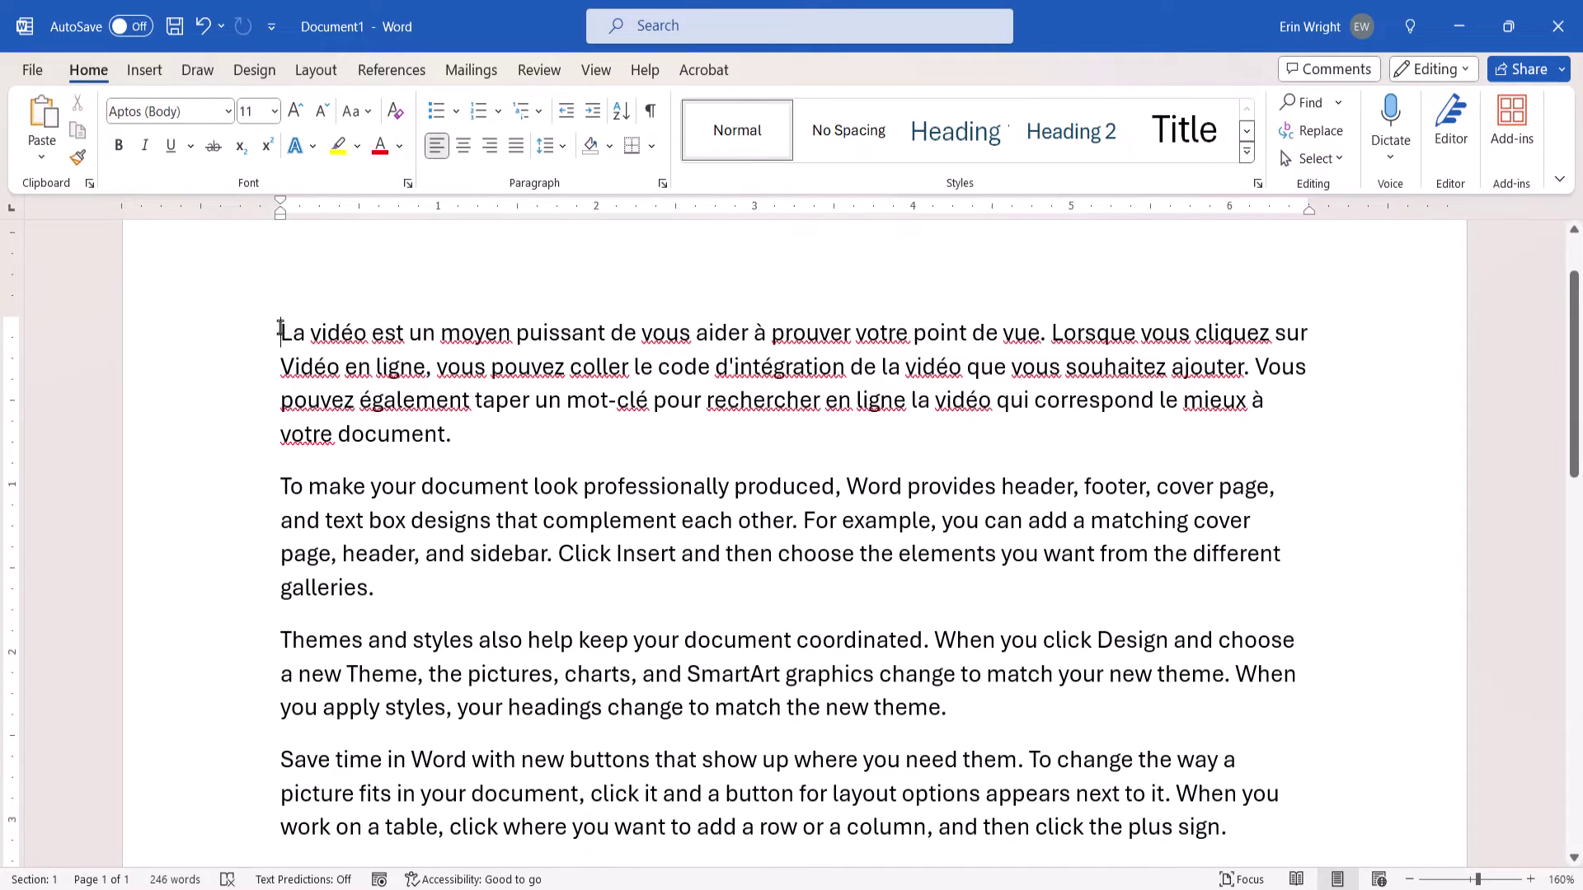
# Select the French paragraph and open Set Proofing Language under Review > Language
pyautogui.moveTo(298, 339); pyautogui.dragTo(484, 388)
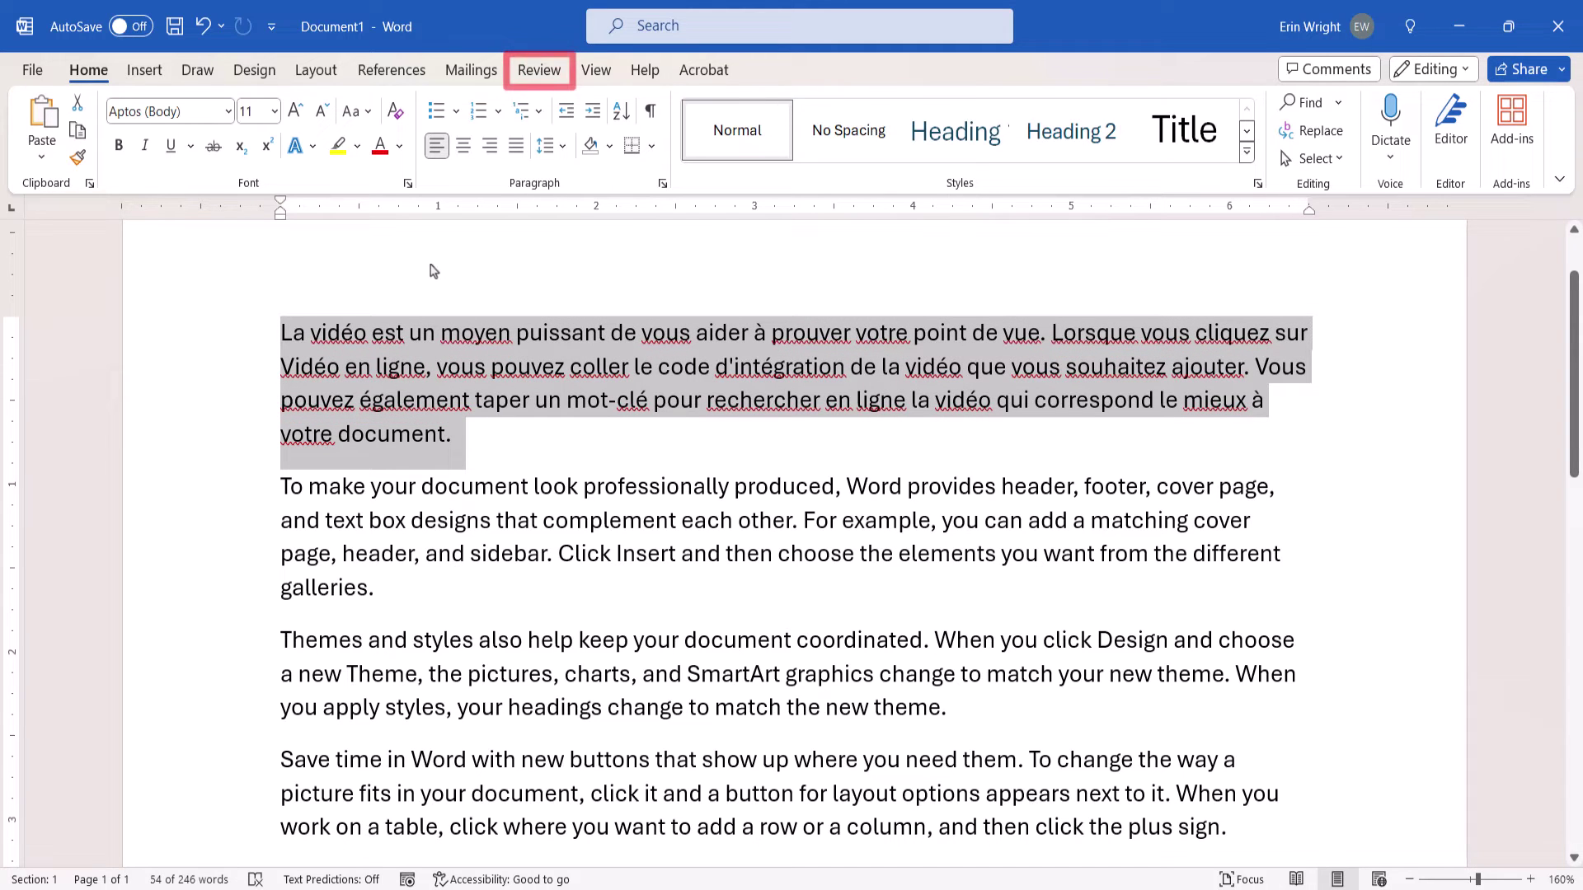
pyautogui.click(536, 74)
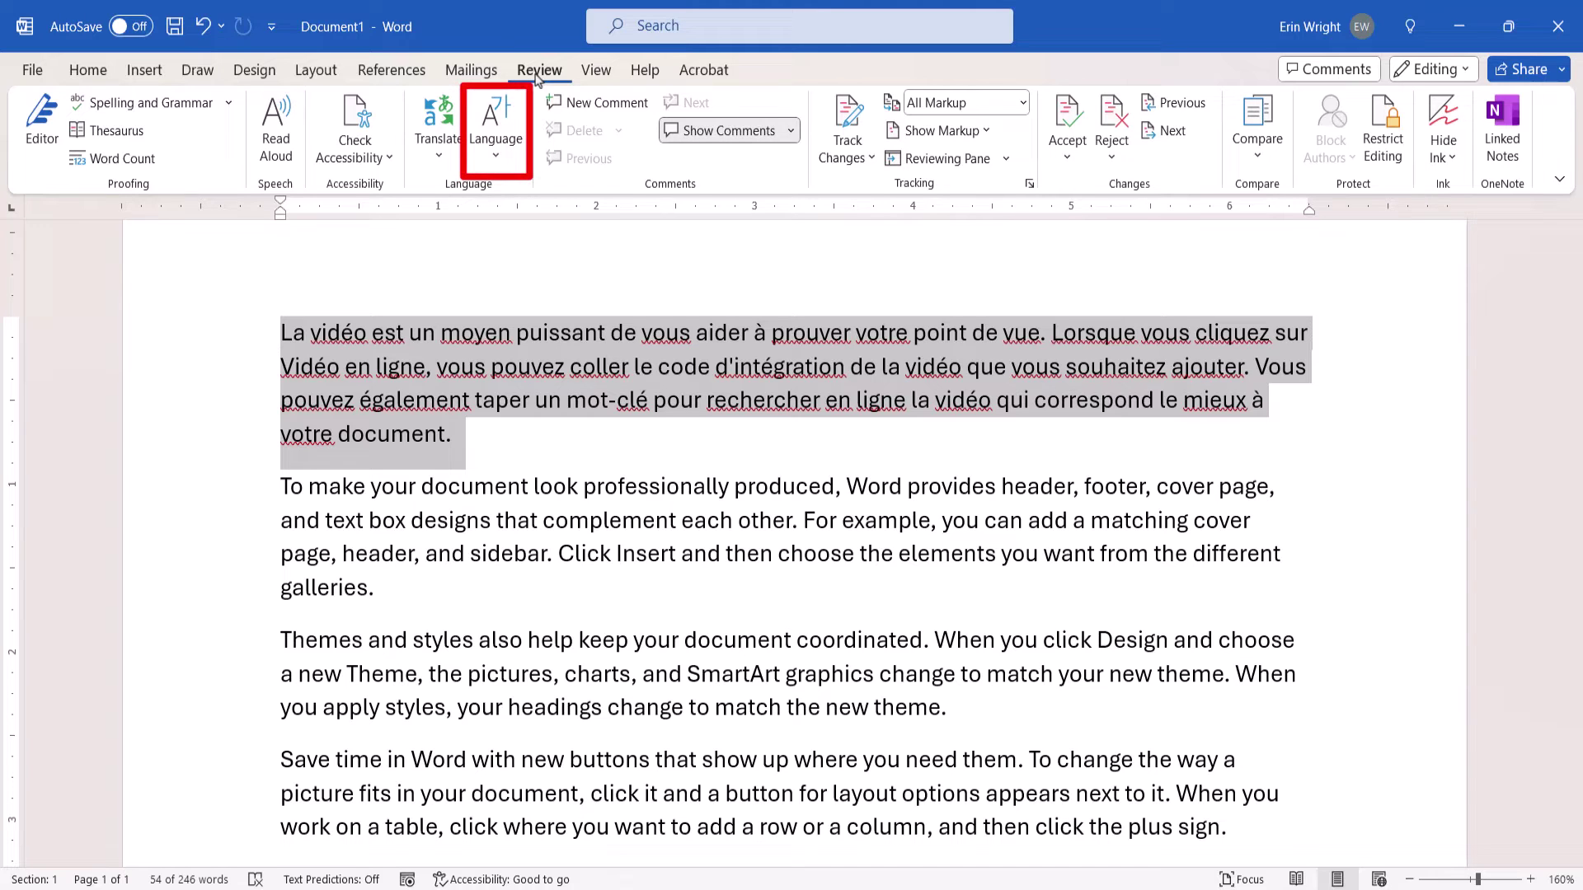
pyautogui.click(484, 156)
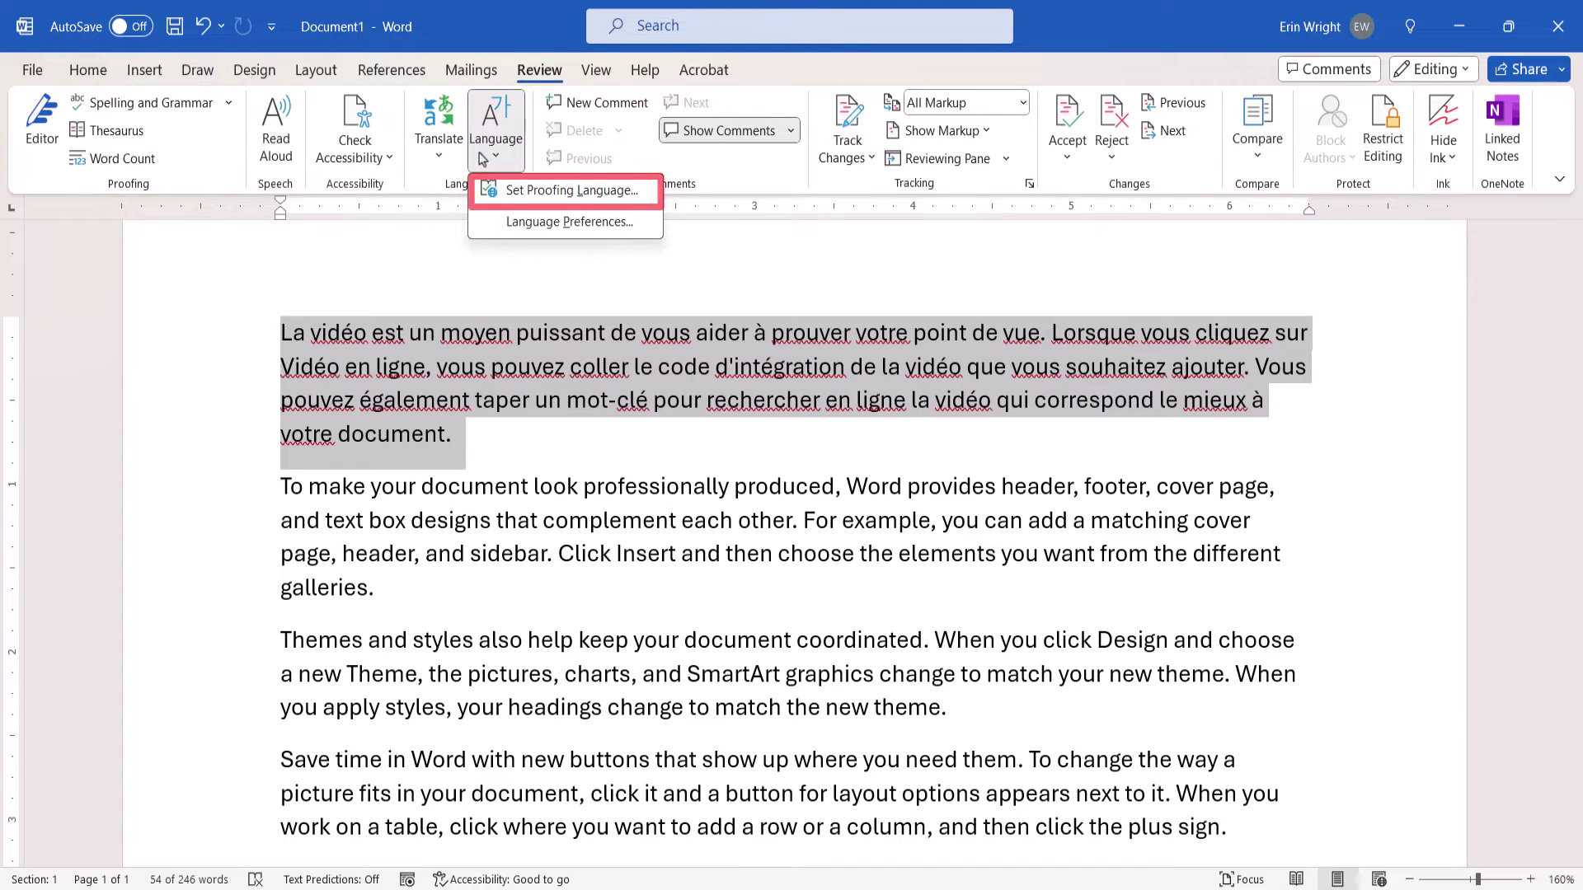
pyautogui.click(512, 191)
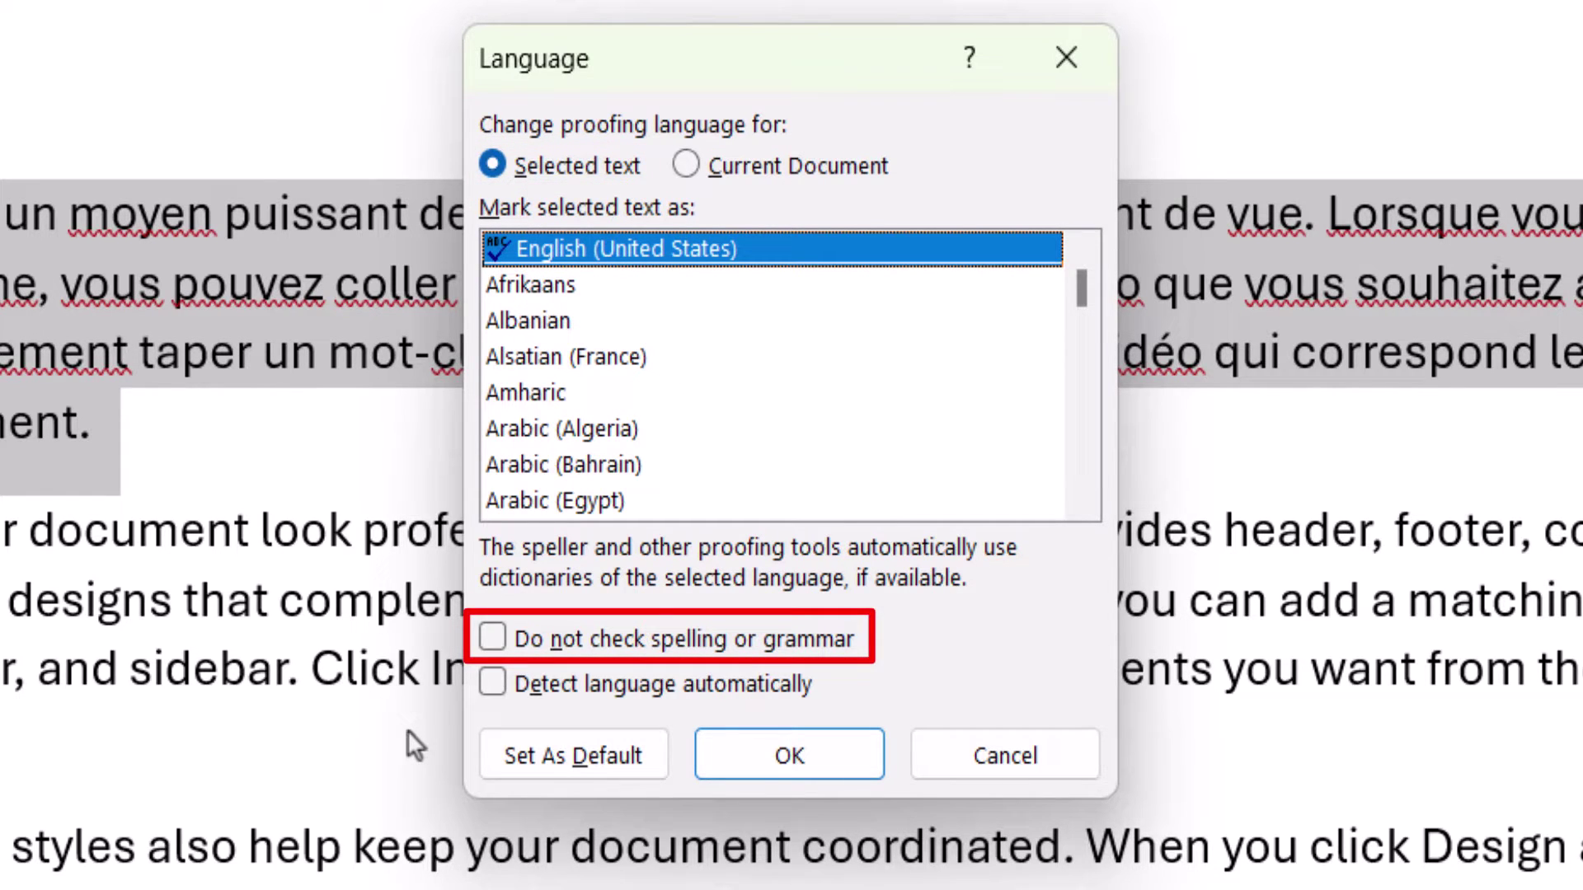
# Enable 'Do not check spelling or grammar' for the French paragraph and deselect it
pyautogui.click(492, 637)
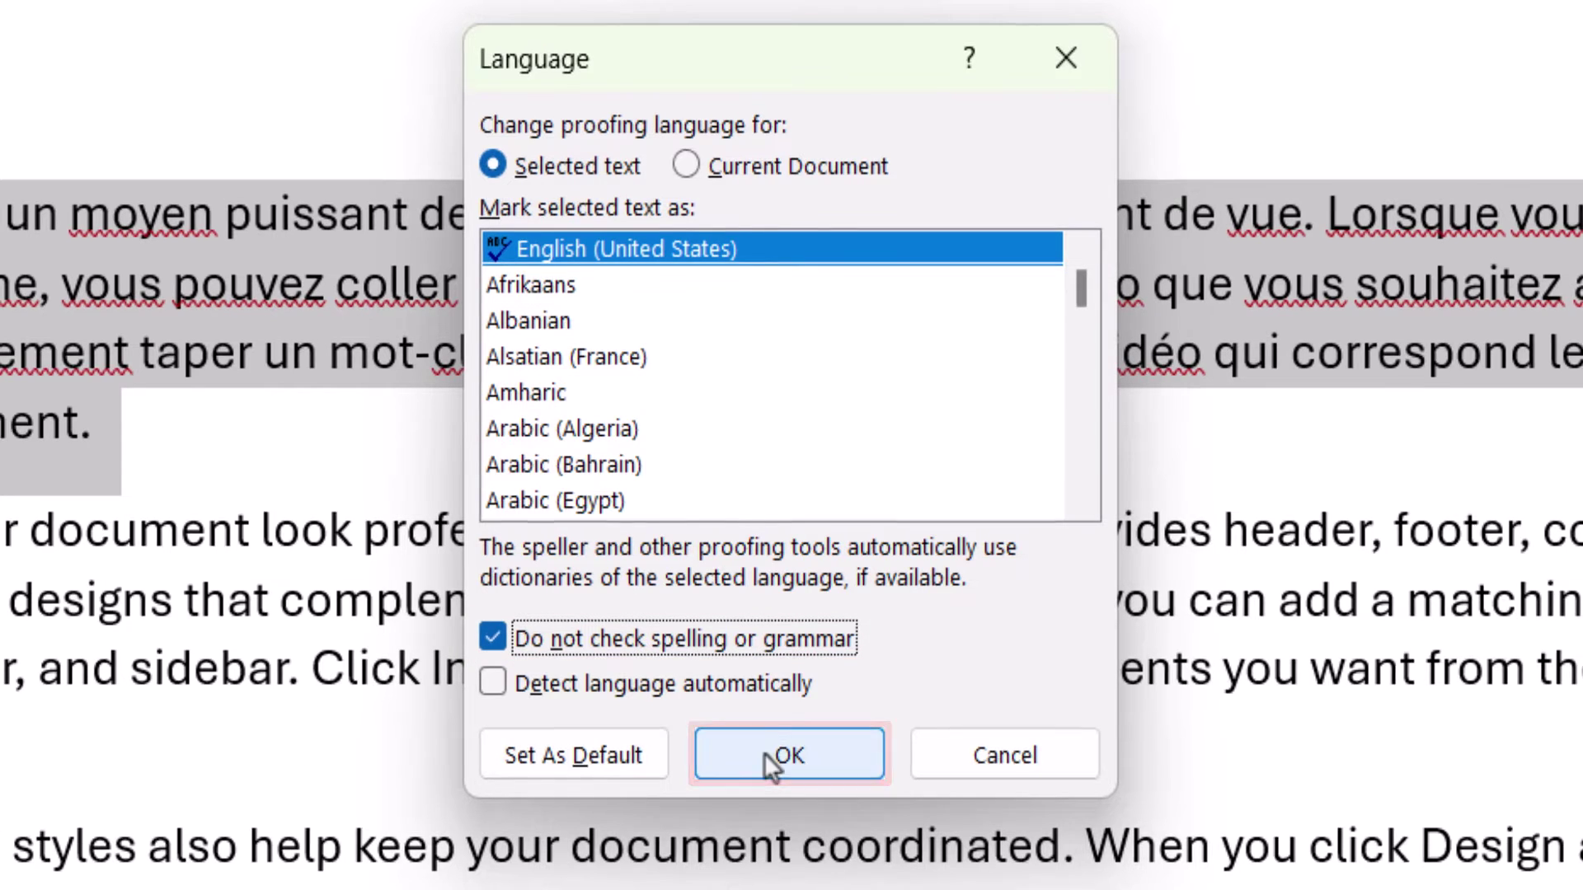
pyautogui.click(764, 752)
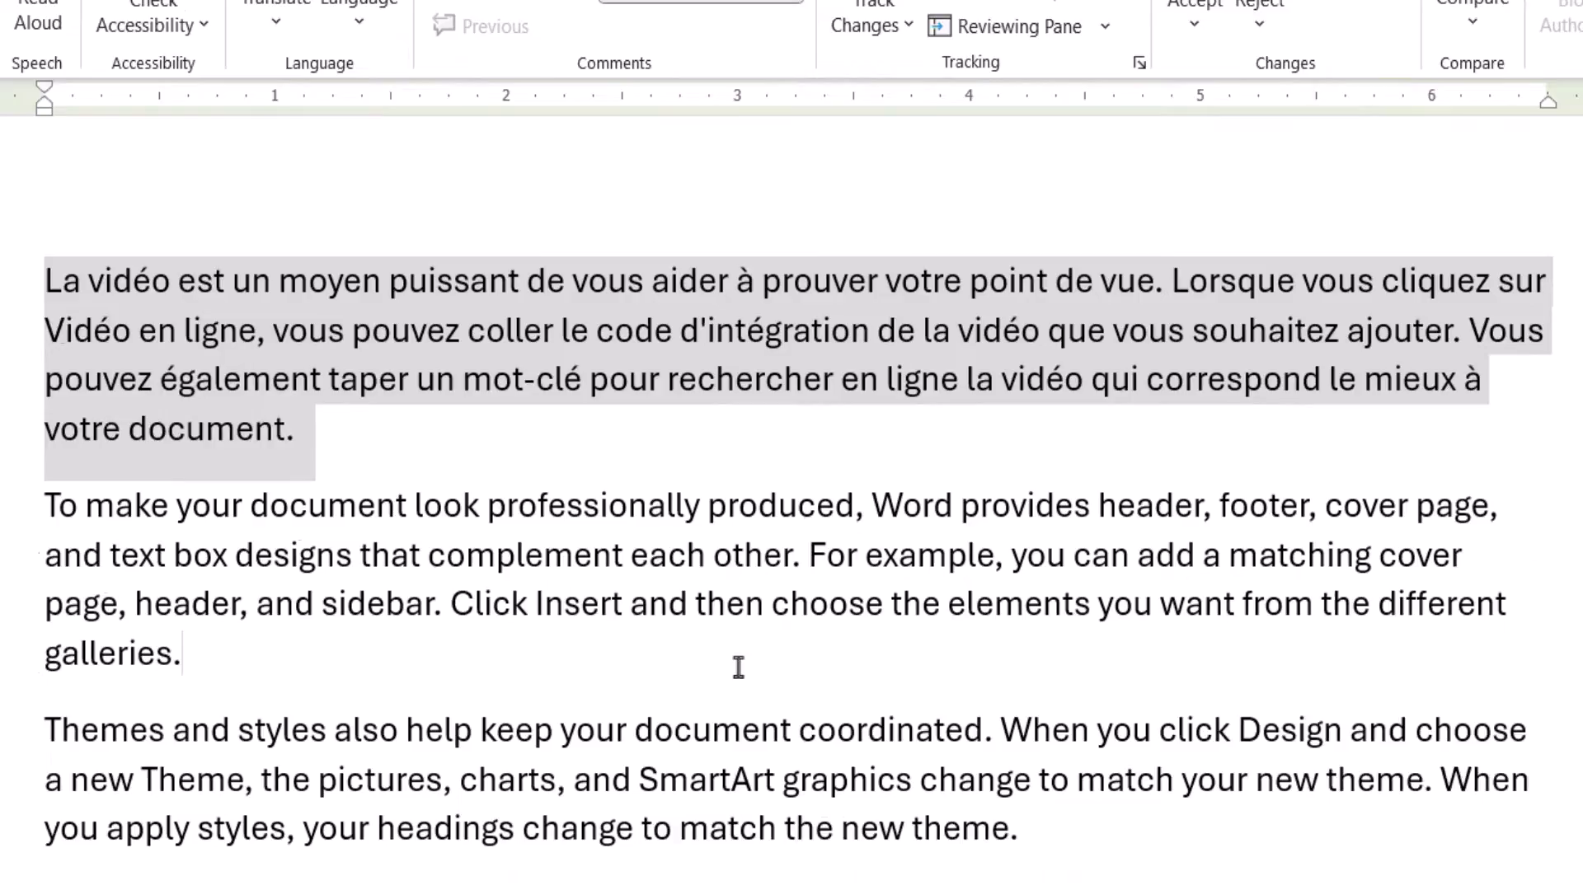
pyautogui.click(746, 635)
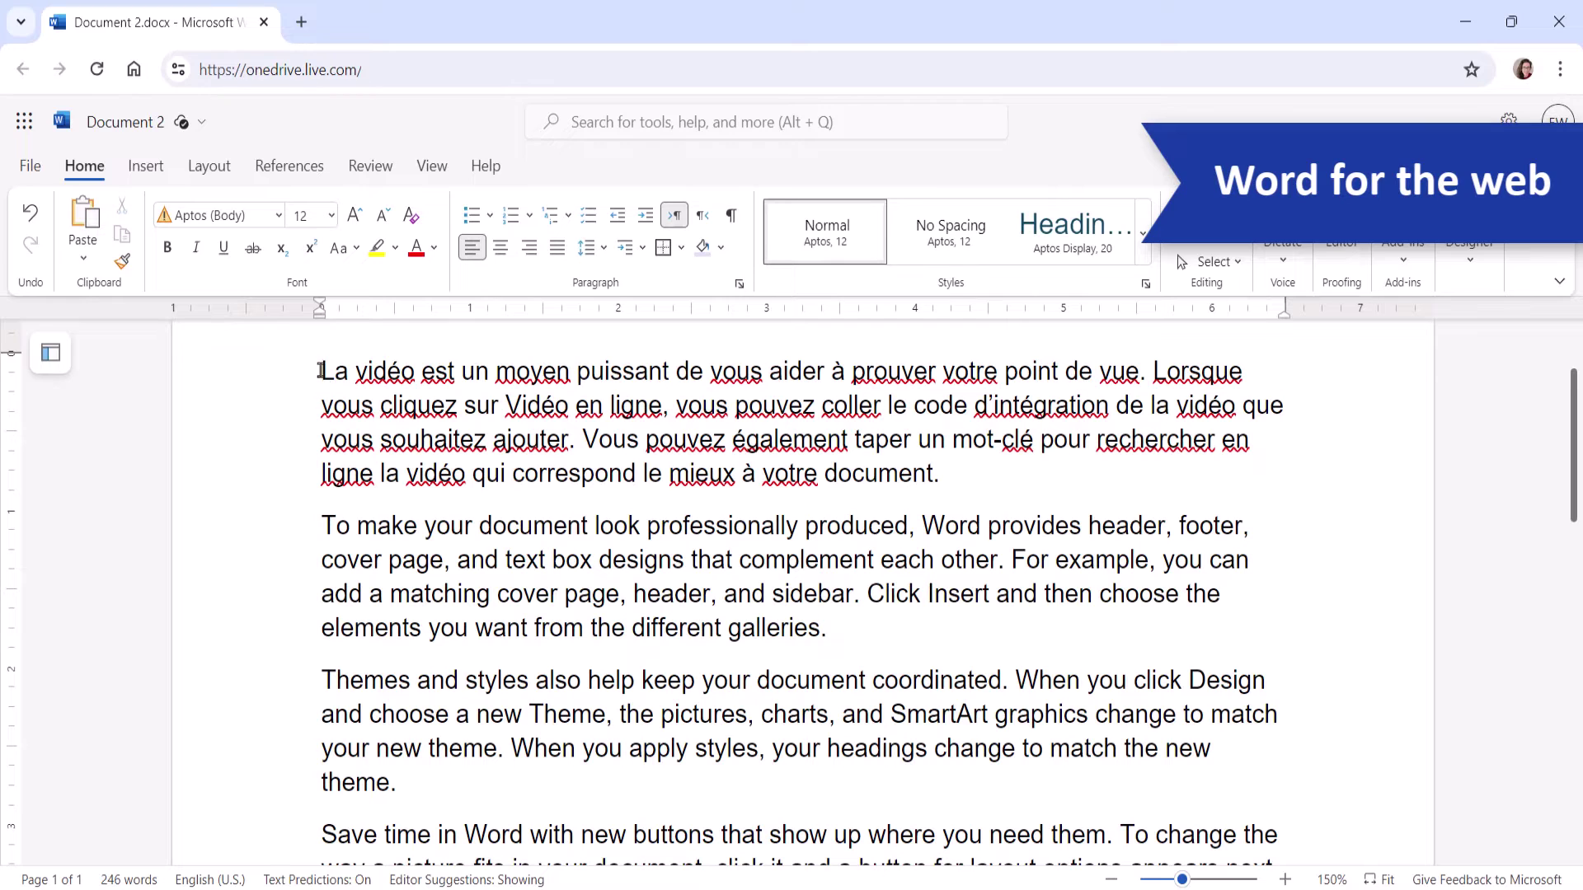
# Select the French paragraph in Word for the web and open Set Proofing Language via Editor
pyautogui.moveTo(320, 370); pyautogui.dragTo(880, 463)
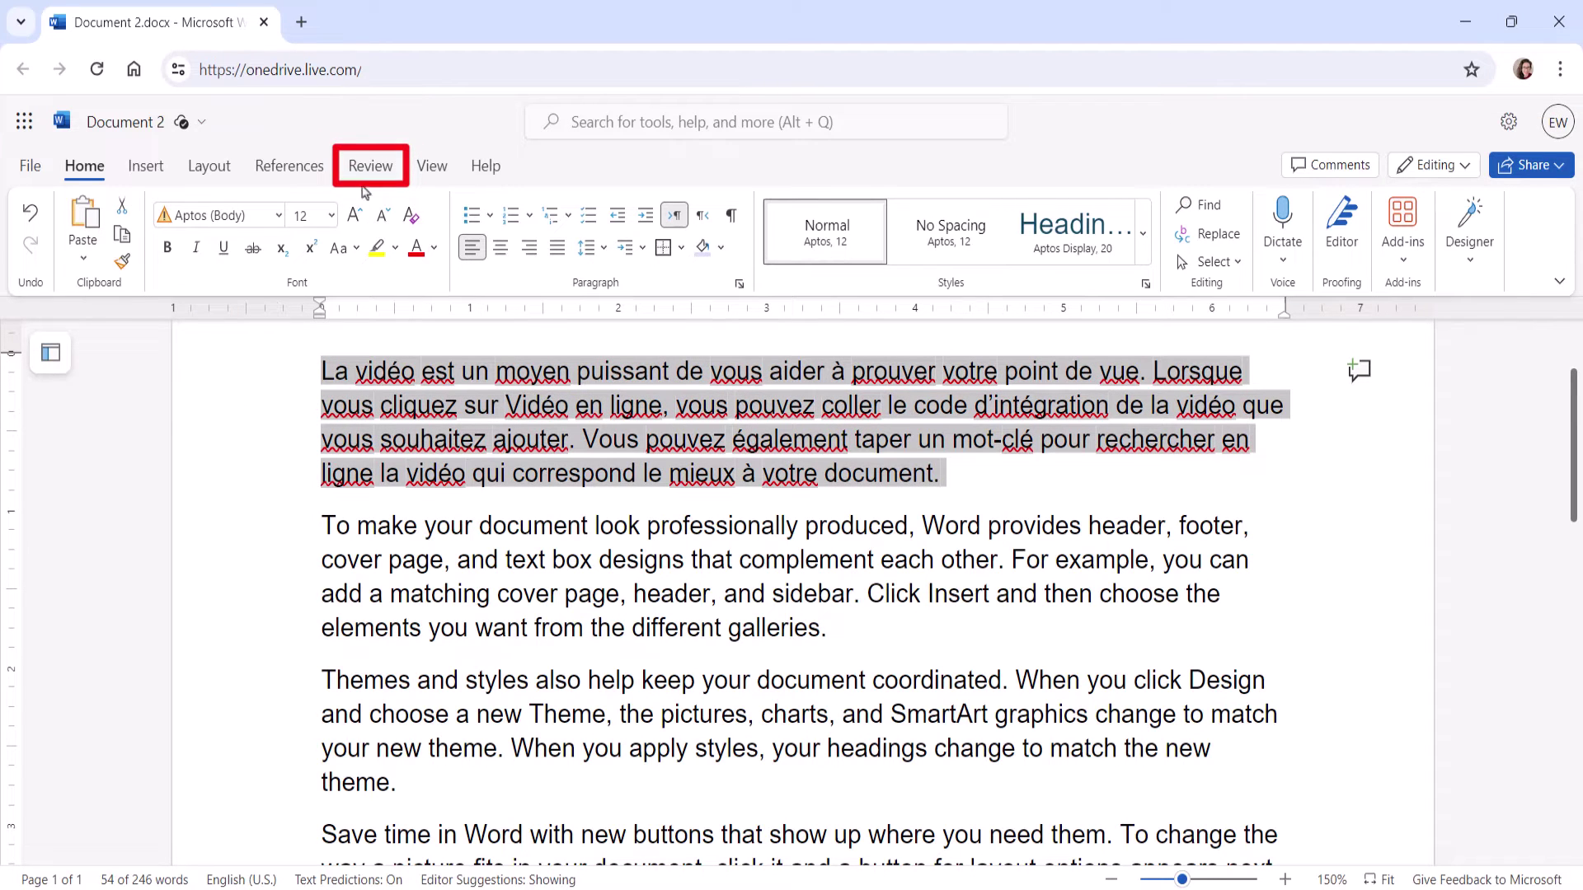
pyautogui.click(365, 169)
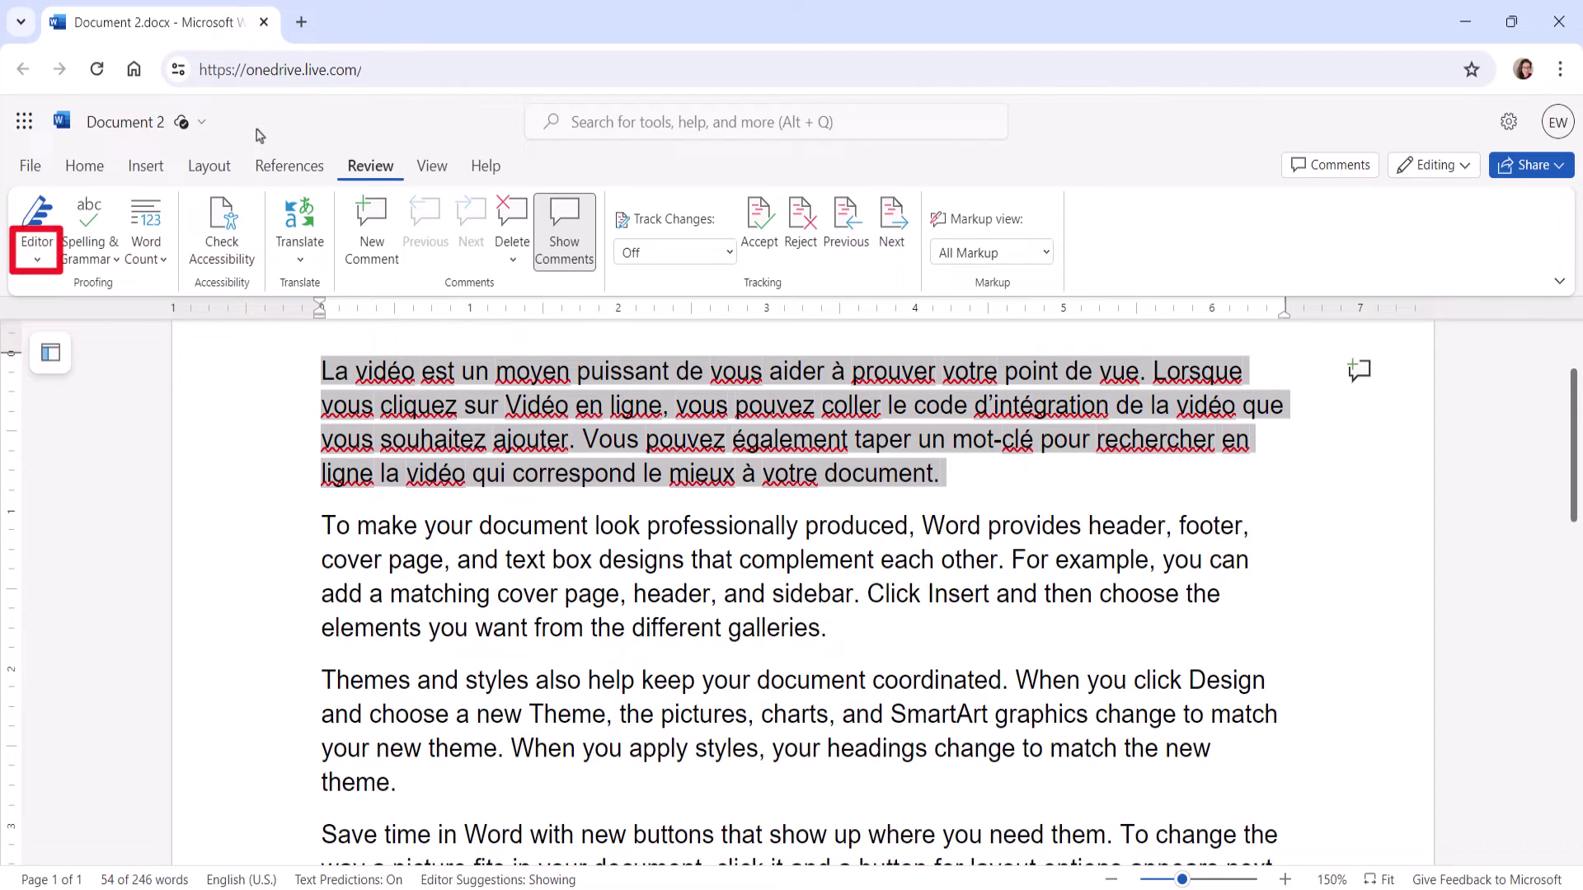
pyautogui.click(37, 262)
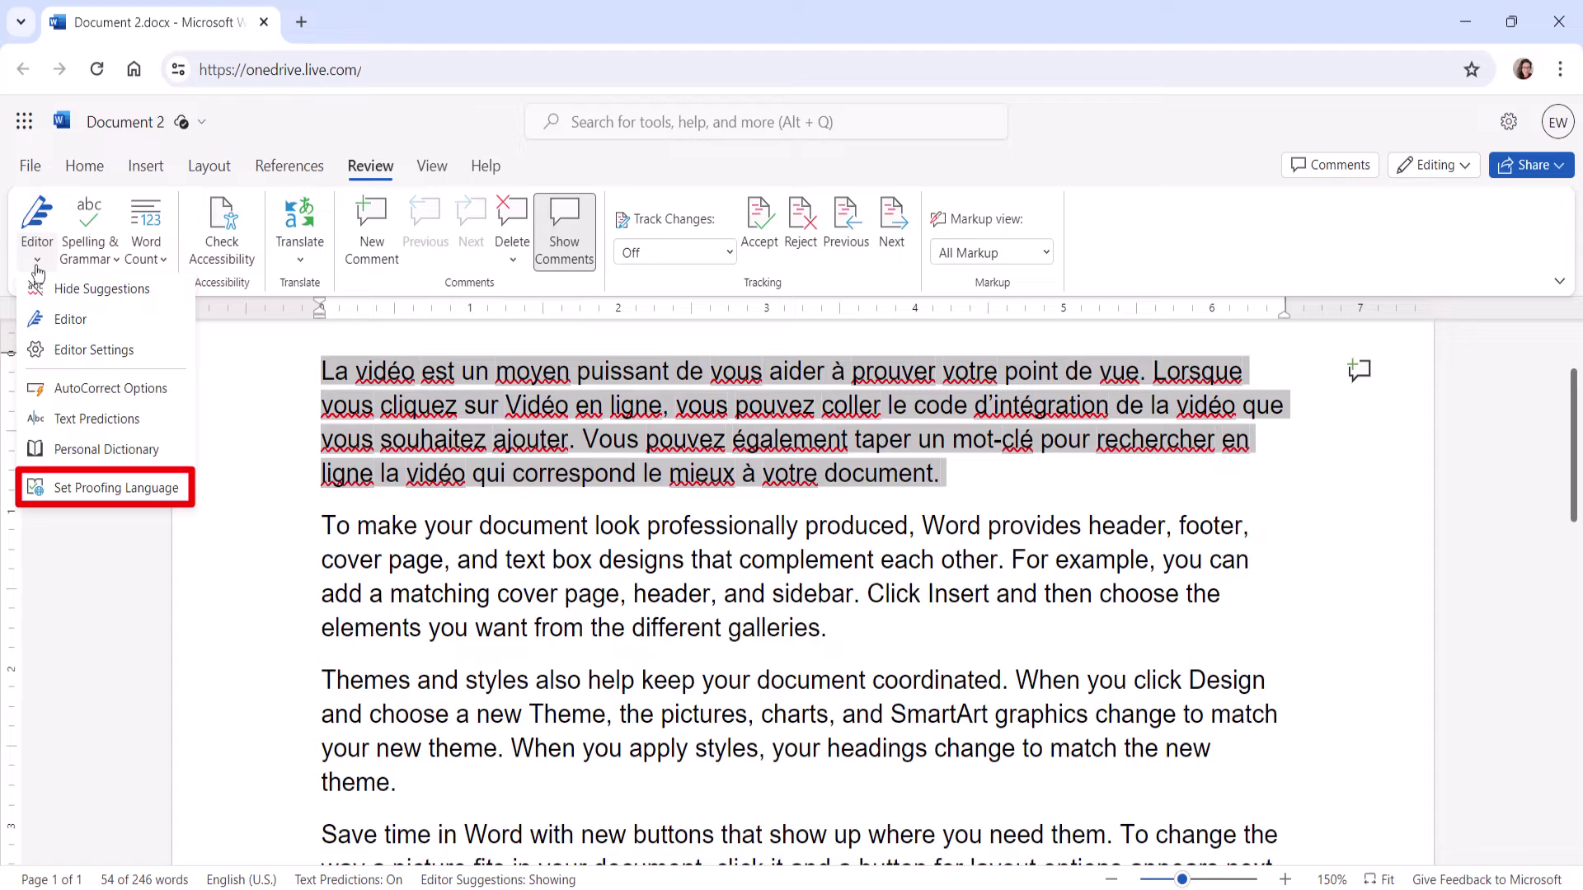
pyautogui.click(56, 491)
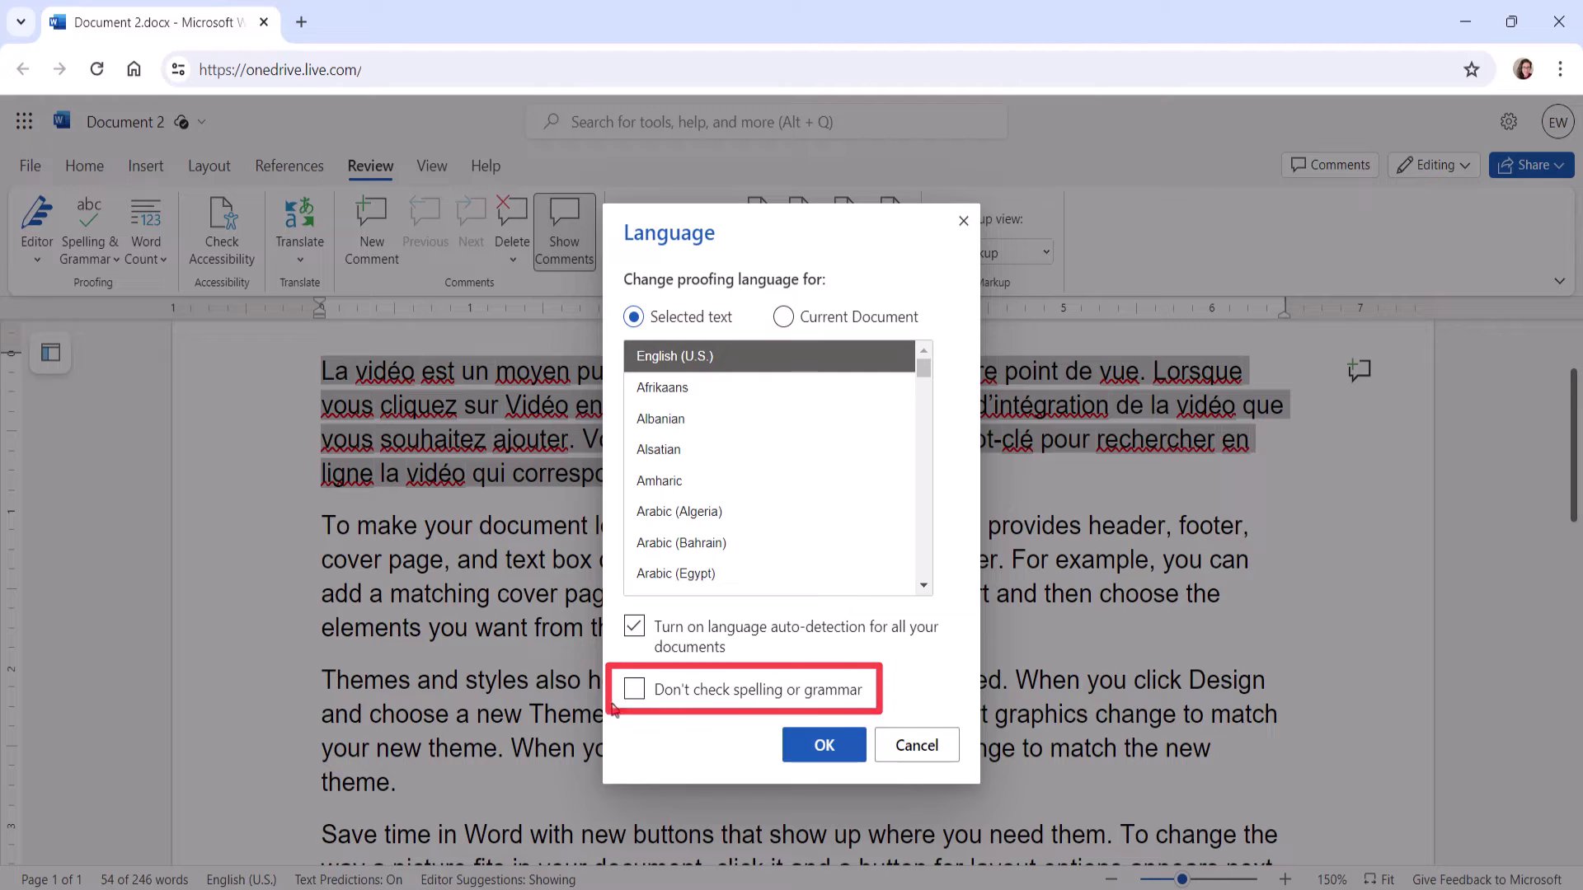
# Enable 'Don't check spelling or grammar' for the French paragraph and deselect to confirm
pyautogui.click(634, 689)
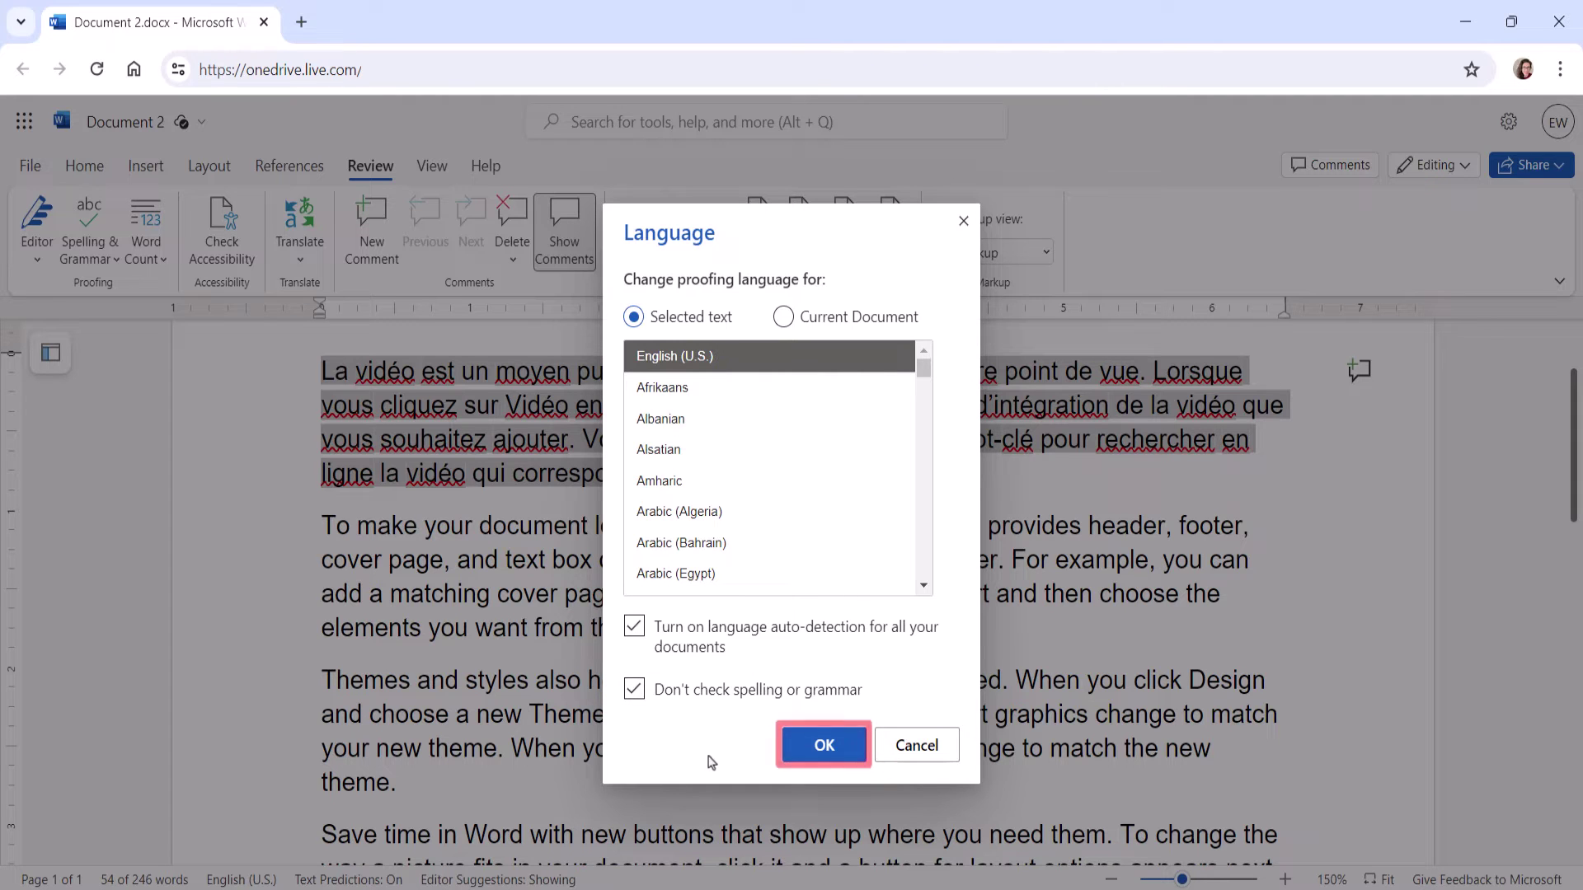
pyautogui.click(812, 752)
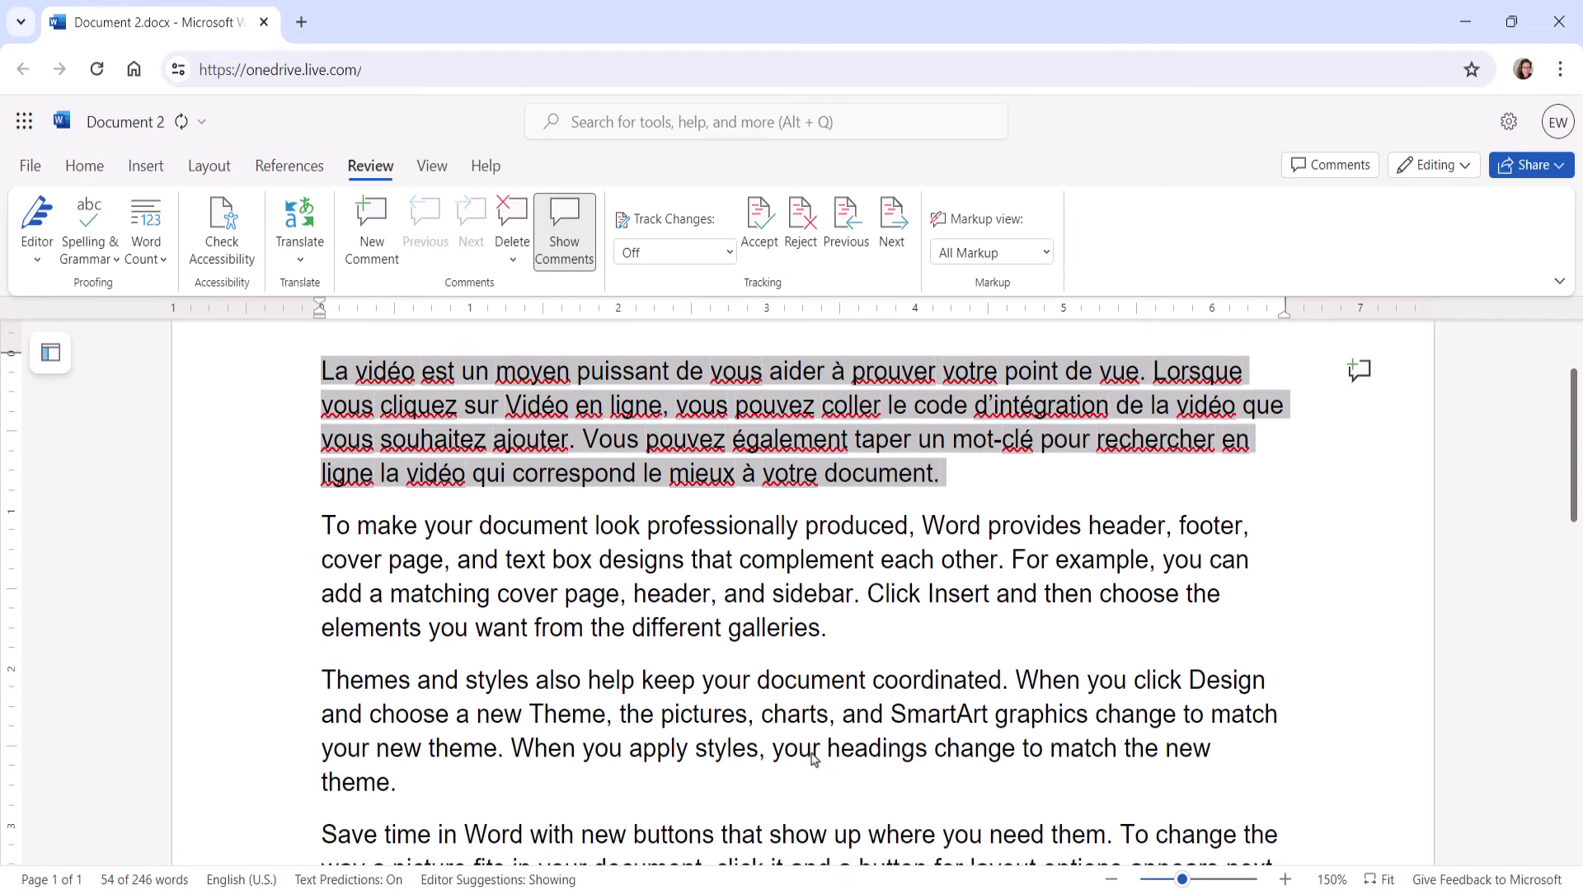
pyautogui.click(225, 476)
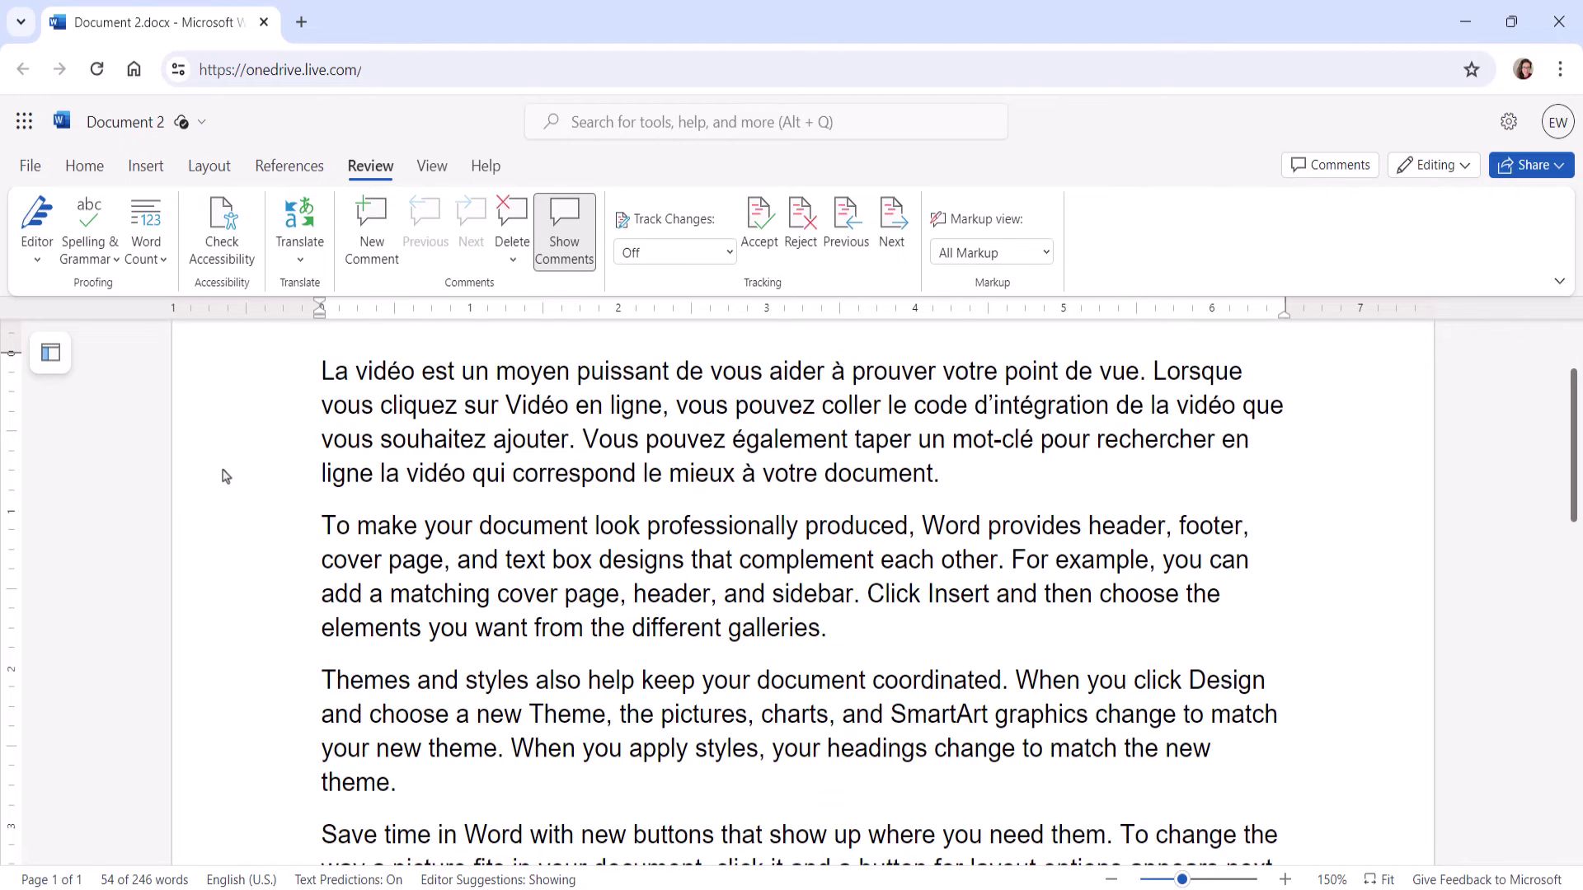